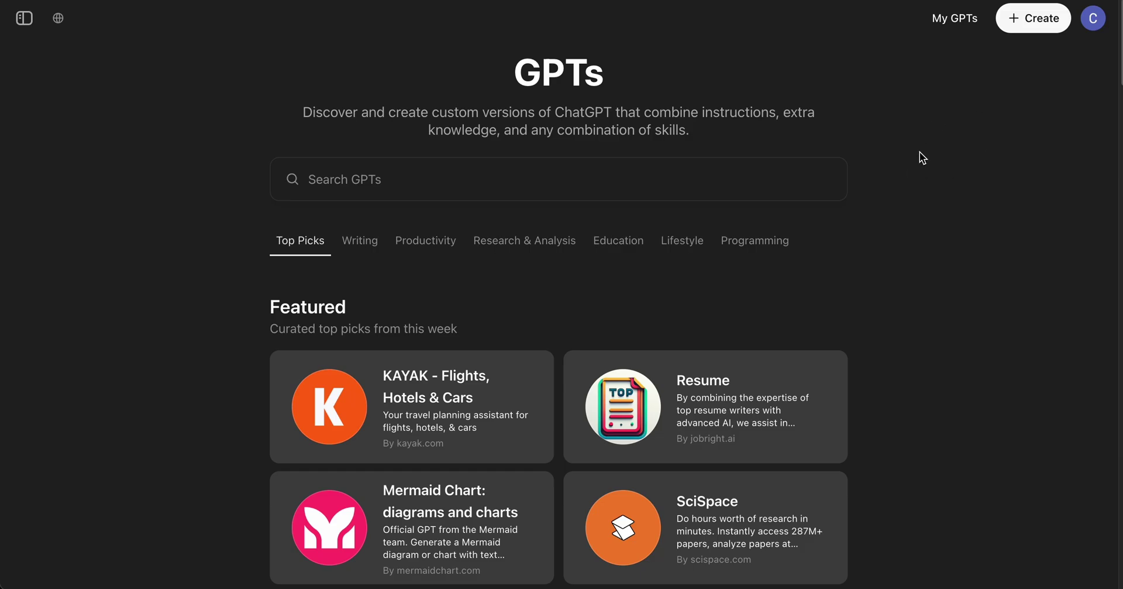
Start a new custom GPT from the GPTs page with + Create.
{"action": "left_click", "coordinate": [1051, 26]}
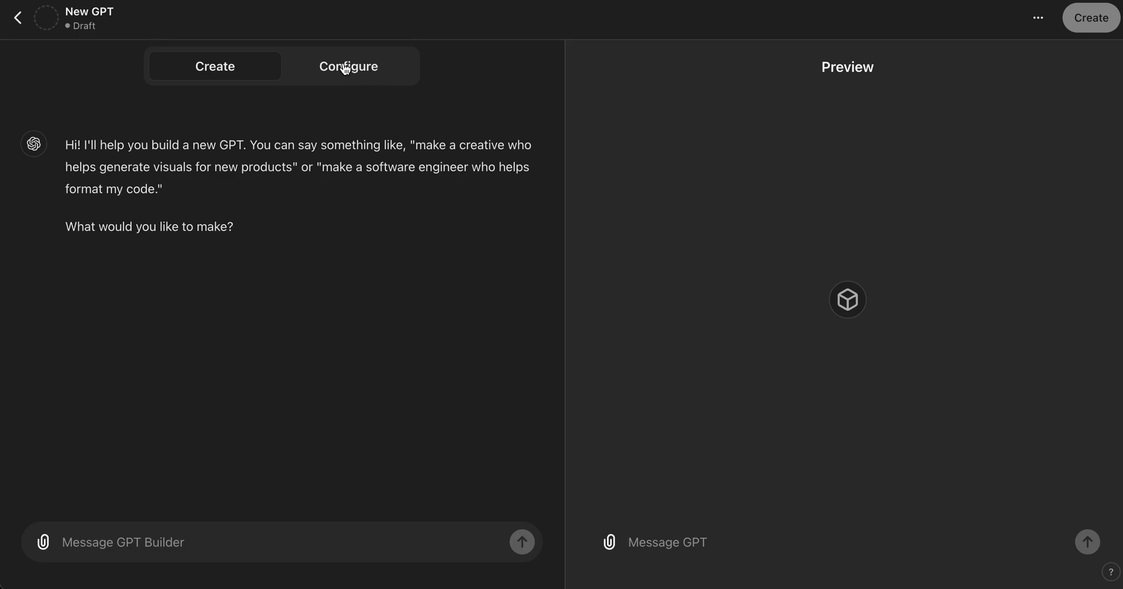
In Configure, name the GPT 'History Tutor' and describe it as 'Answer a user's question and save it to their Keymate Memory.'.
{"action": "left_click", "coordinate": [371, 73]}
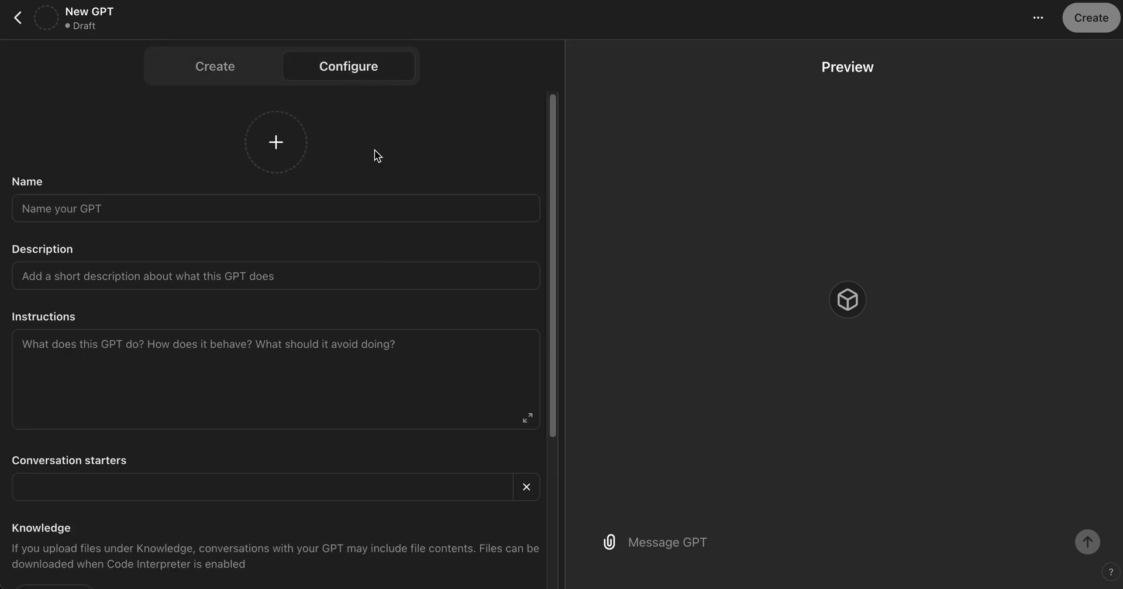
{"action": "scroll", "coordinate": [361, 244], "scroll_direction": "down", "scroll_amount": 2}
{"action": "scroll", "coordinate": [81, 153], "scroll_direction": "up", "scroll_amount": 1}
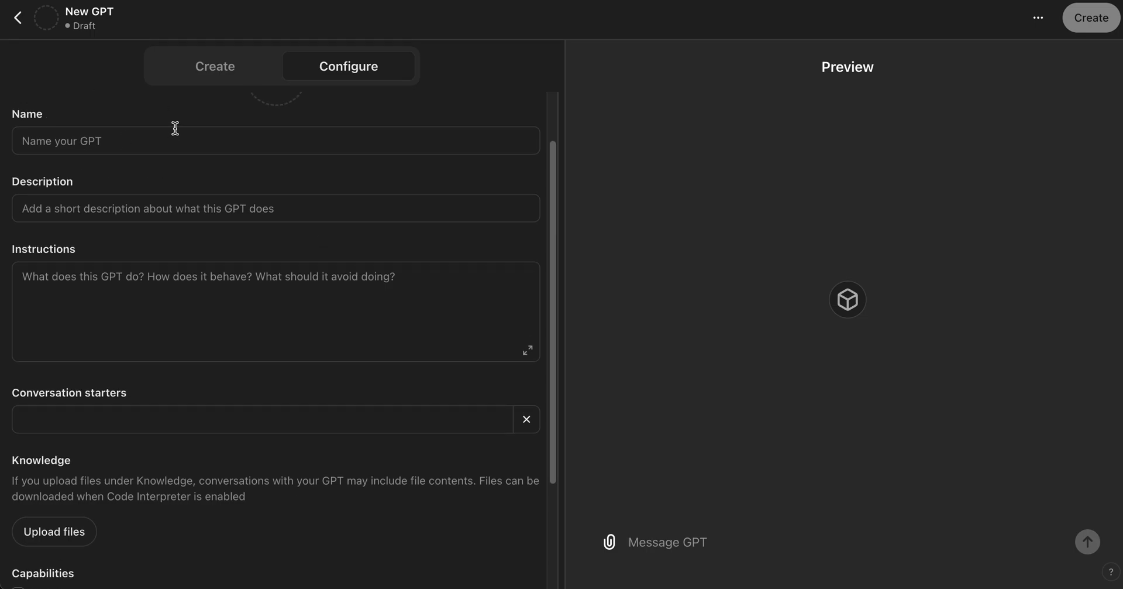
{"action": "left_click", "coordinate": [103, 139]}
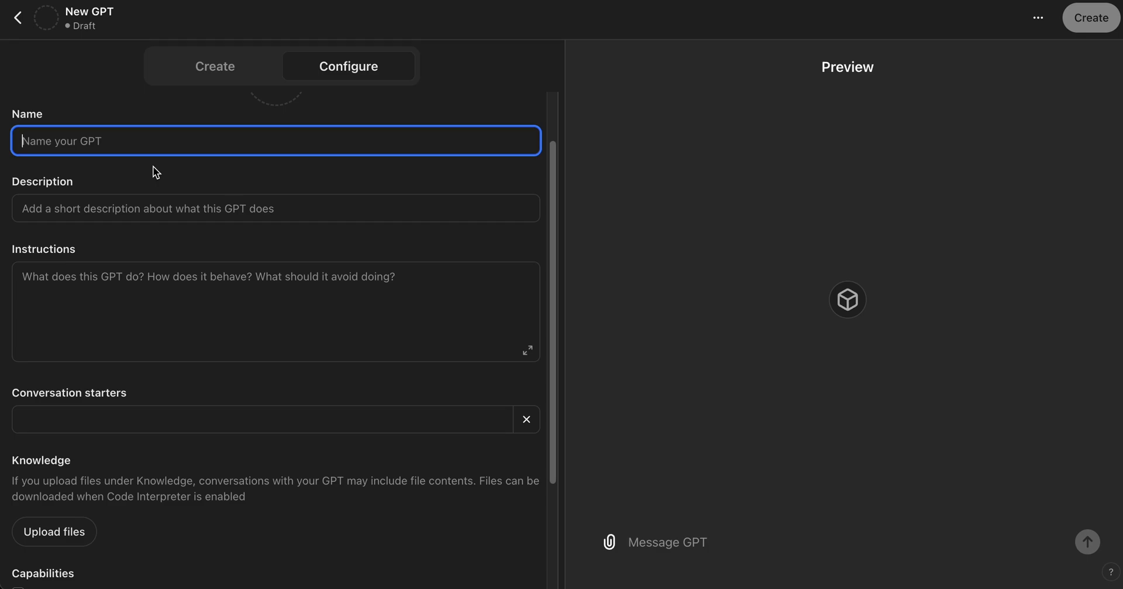
{"action": "type", "text": "History Tutor"}
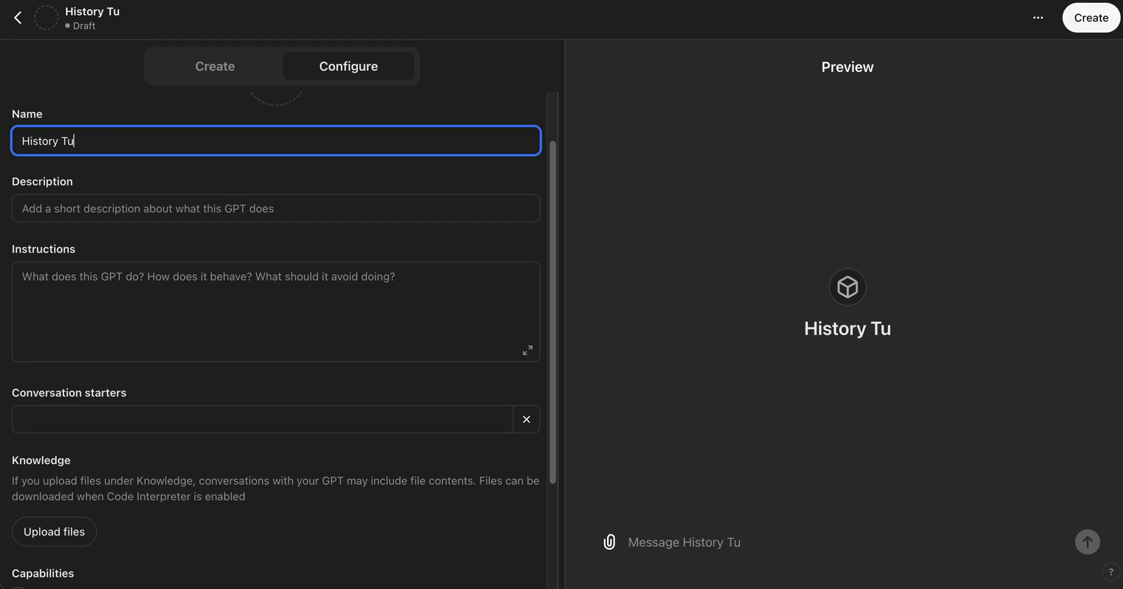
{"action": "left_click", "coordinate": [163, 214]}
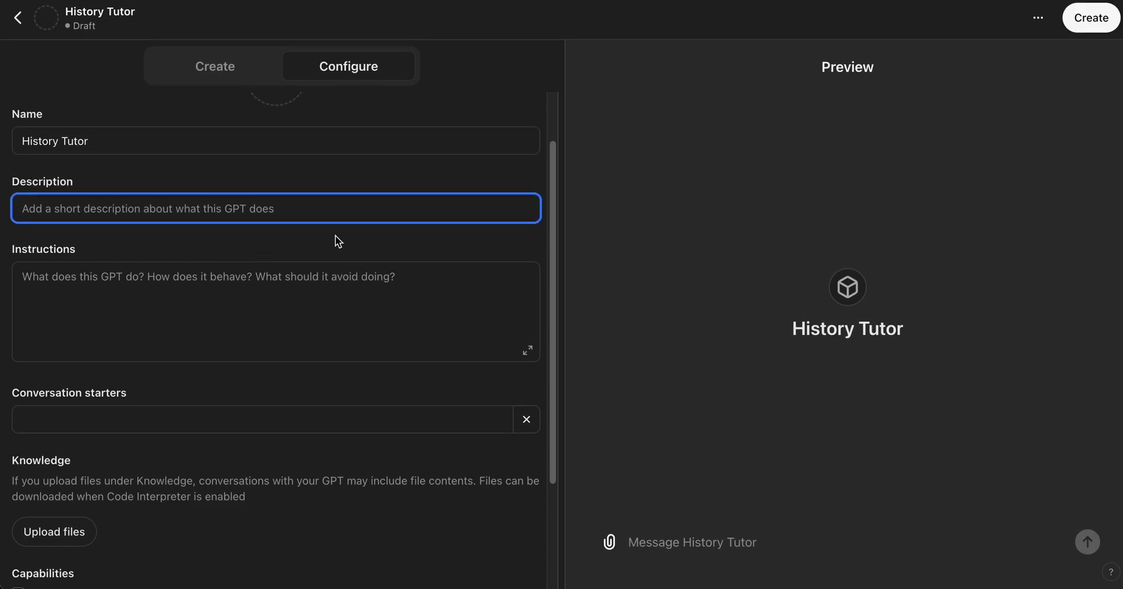
{"action": "type", "text": "Answ"}
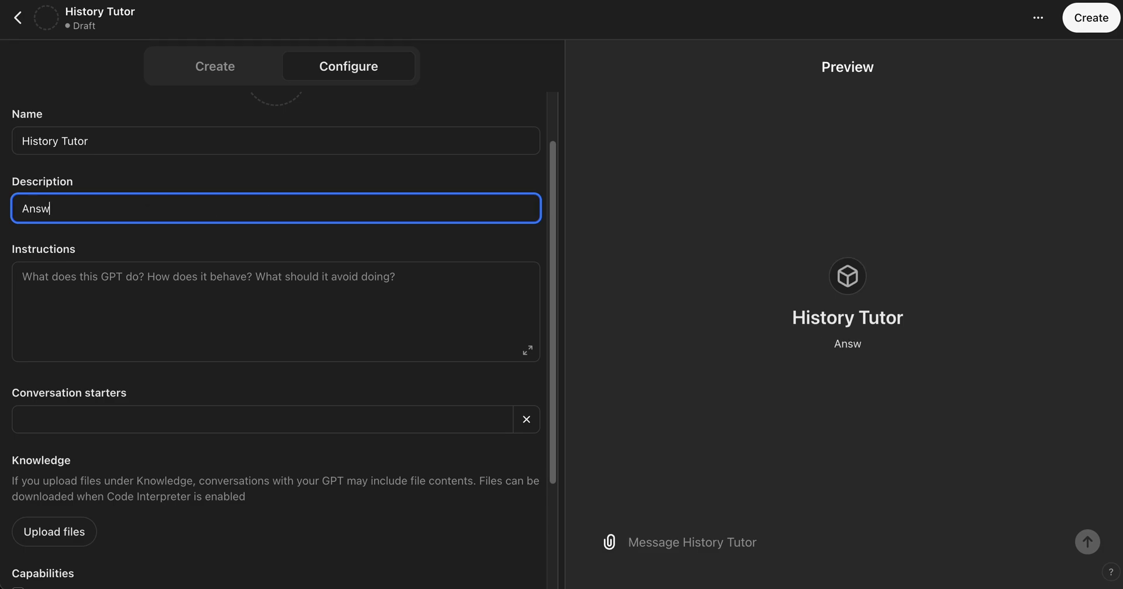
{"action": "type", "text": "er a user's "}
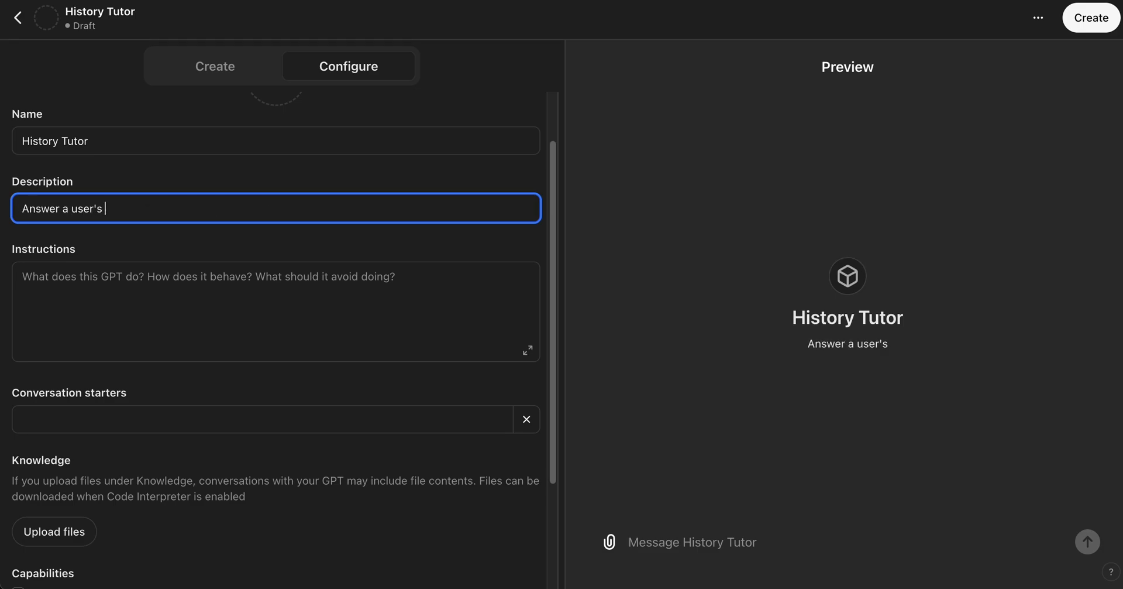
{"action": "type", "text": "question "}
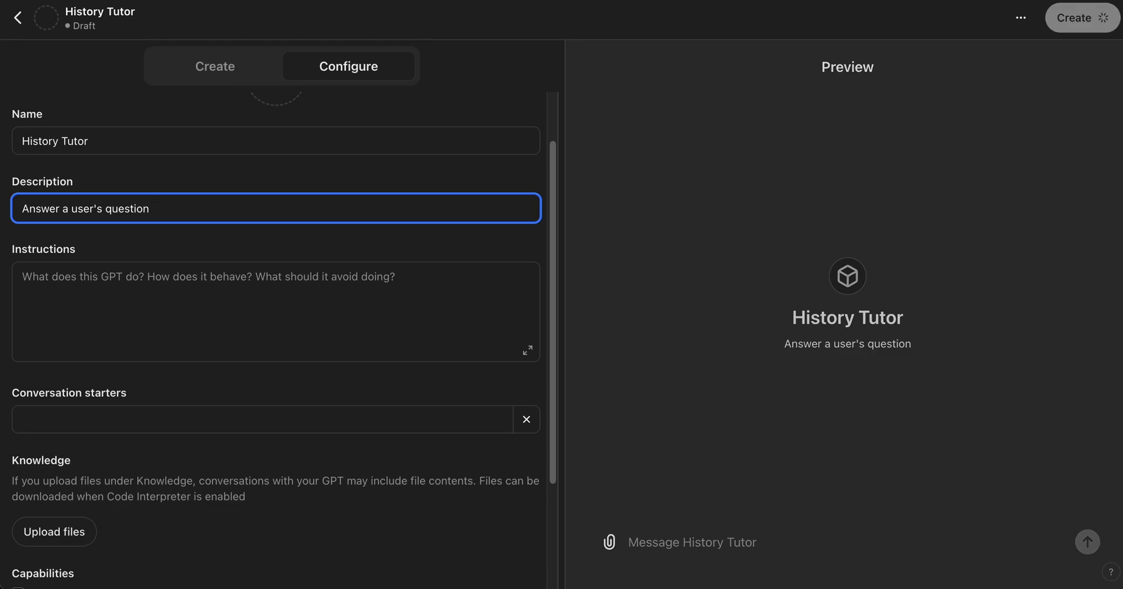
{"action": "type", "text": "and save it to the"}
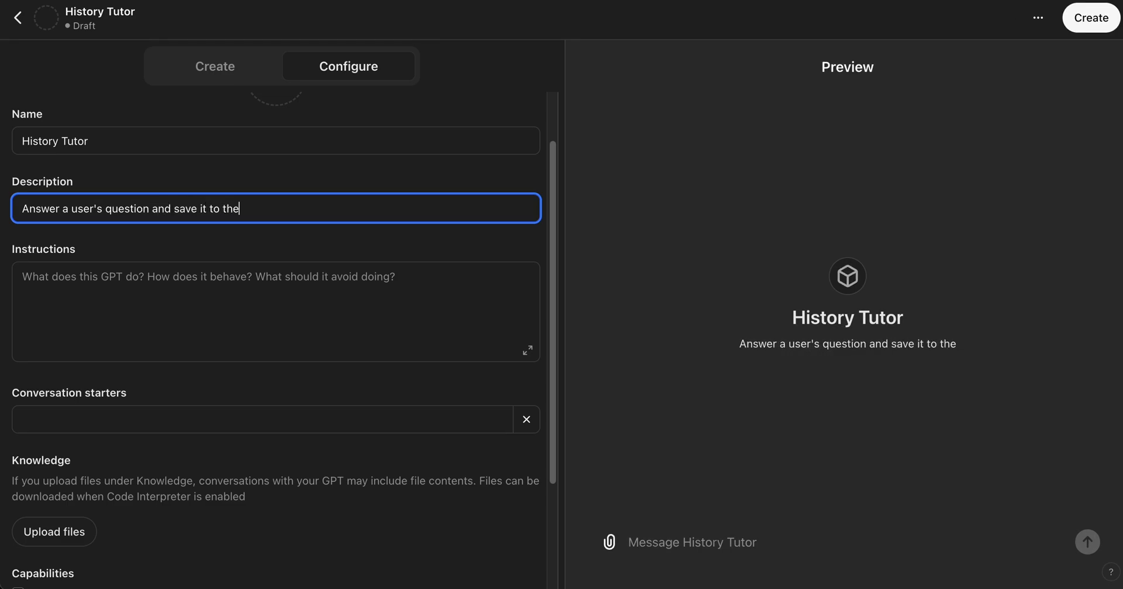
{"action": "type", "text": "ir Keymate "}
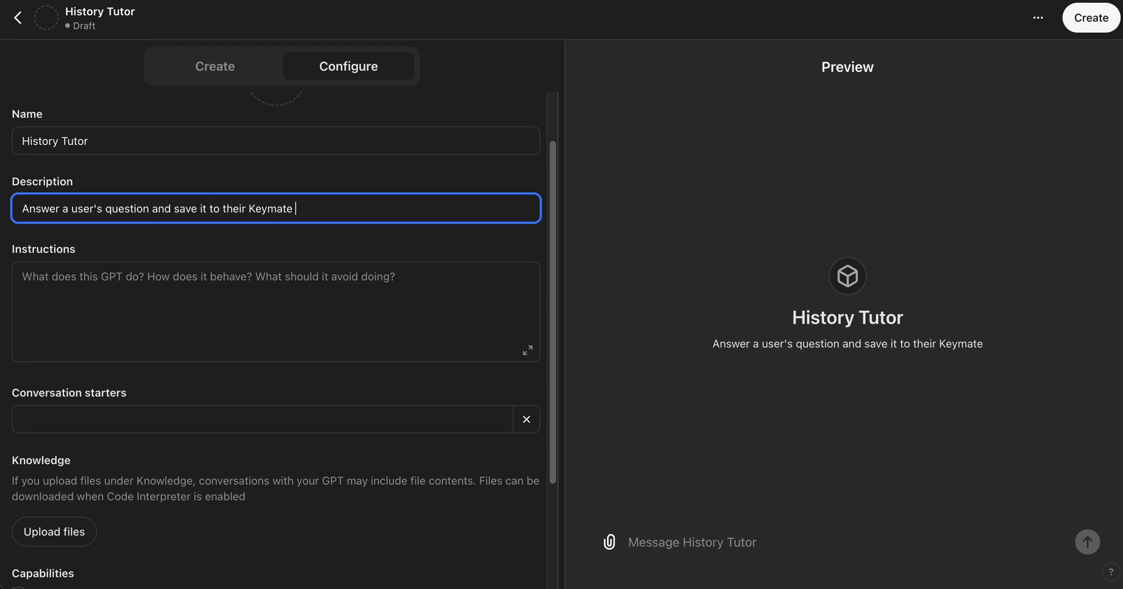
{"action": "type", "text": "Memory."}
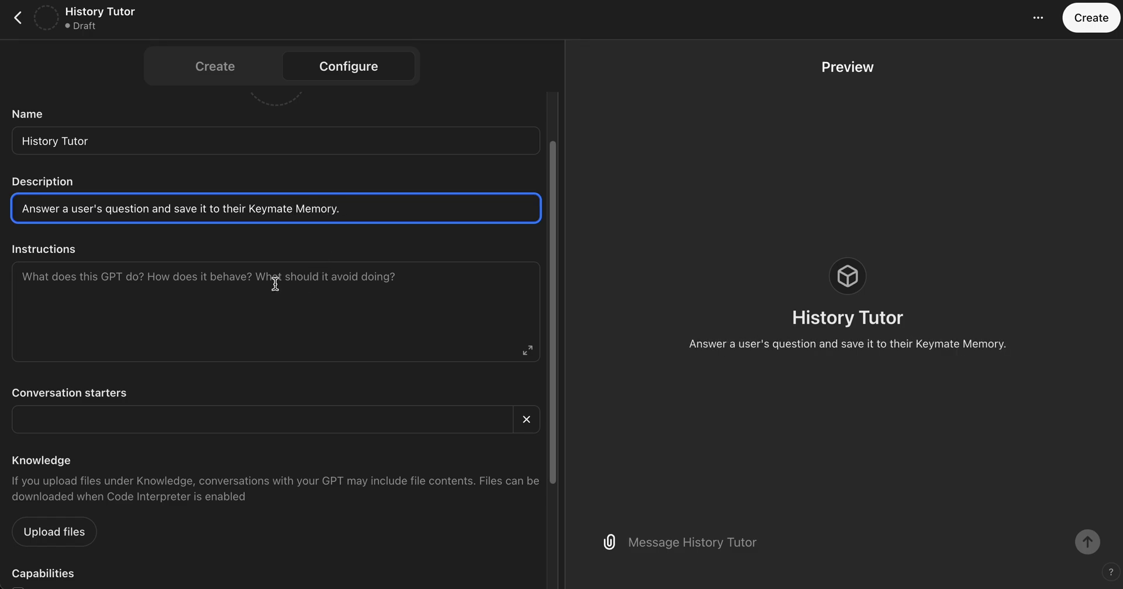
{"action": "left_click", "coordinate": [275, 284]}
{"action": "scroll", "coordinate": [243, 398], "scroll_direction": "down", "scroll_amount": 3}
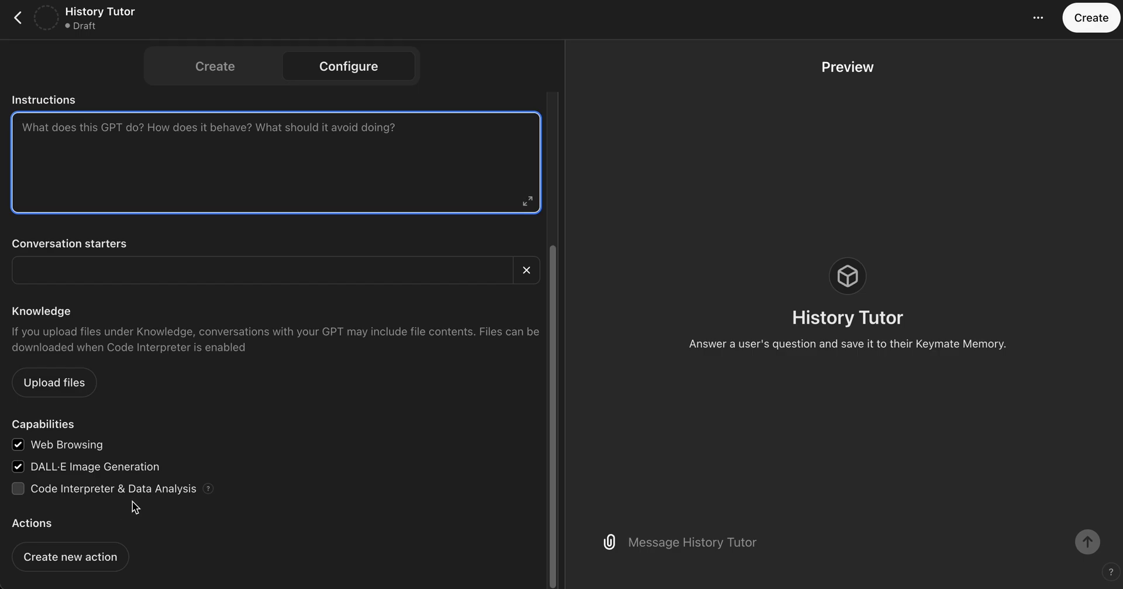
{"action": "scroll", "coordinate": [310, 384], "scroll_direction": "up", "scroll_amount": 3}
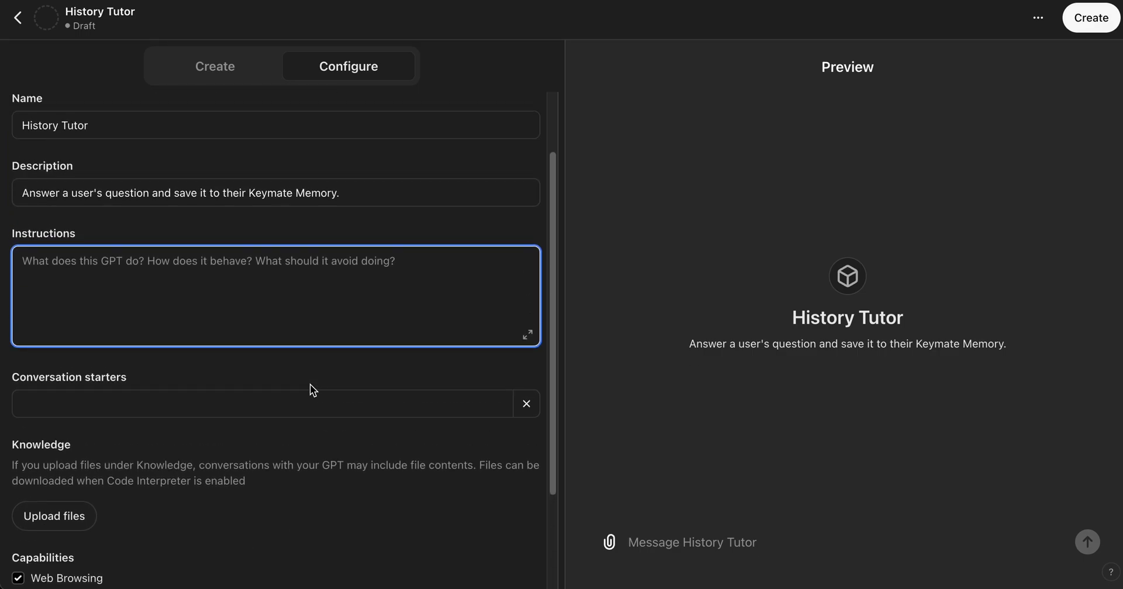
{"action": "scroll", "coordinate": [310, 384], "scroll_direction": "down", "scroll_amount": 3}
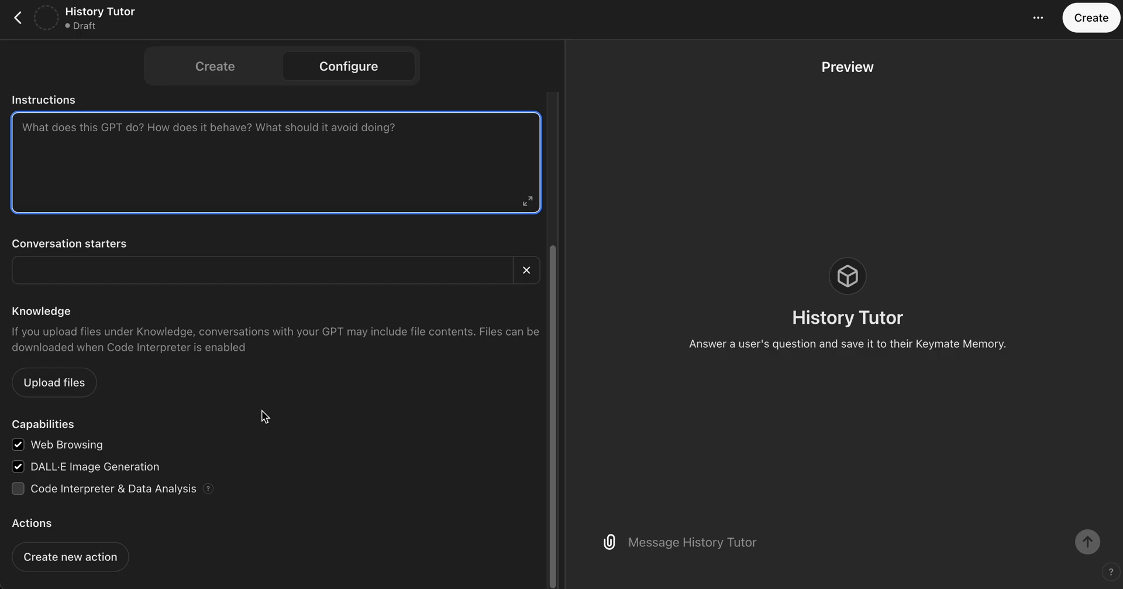
Create a new action and set its authentication type to API Key.
{"action": "left_click", "coordinate": [107, 563]}
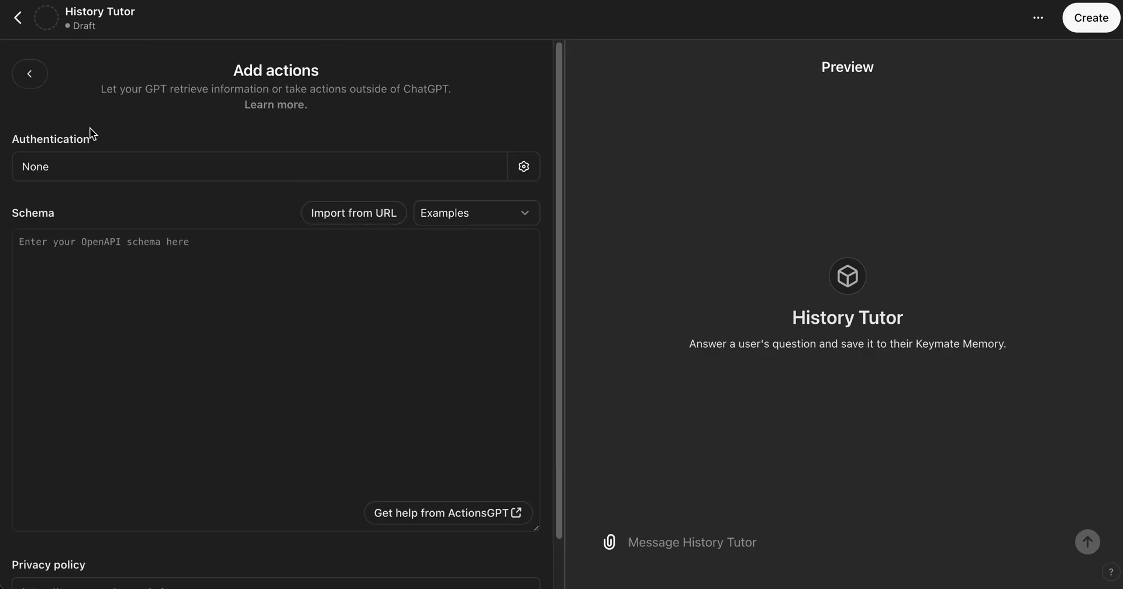
{"action": "left_click", "coordinate": [72, 166]}
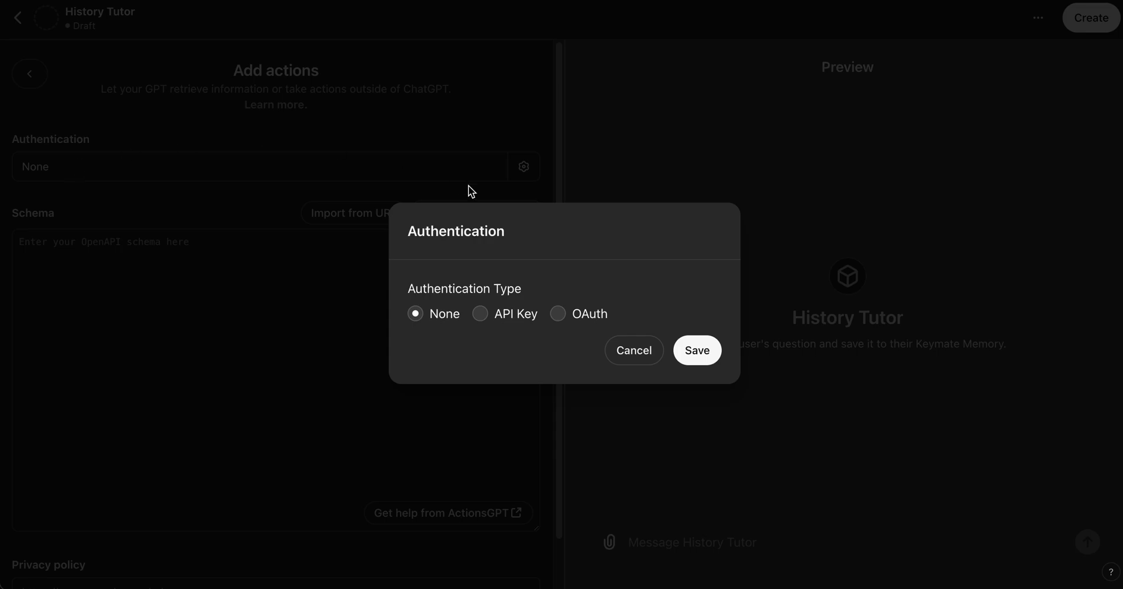
{"action": "left_click", "coordinate": [483, 315]}
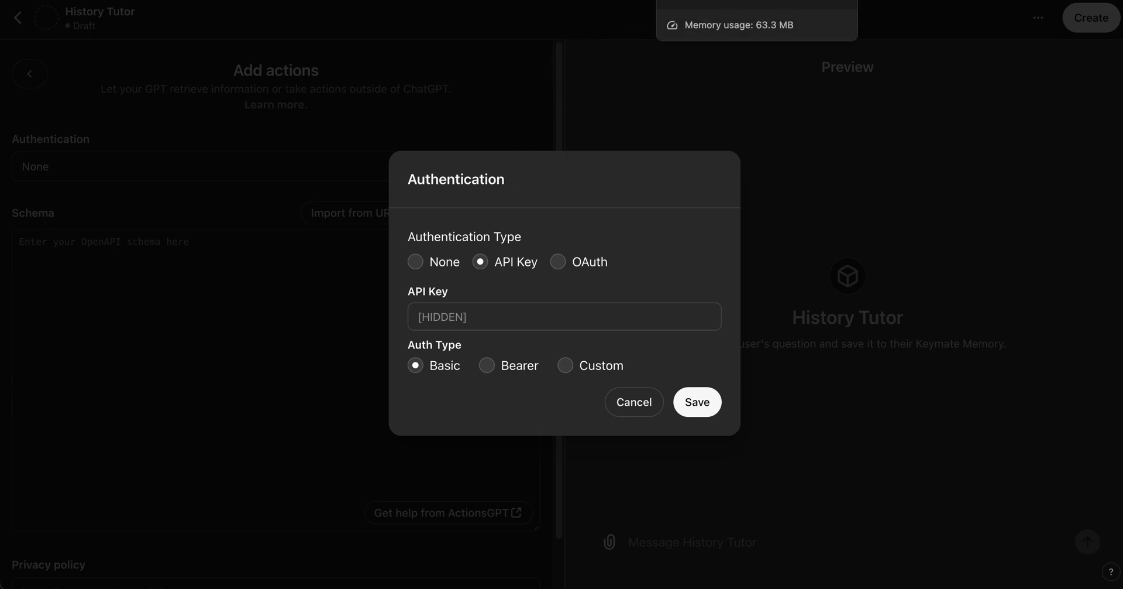
{"action": "left_click", "coordinate": [691, 1]}
Select and copy the account's API key on the Keymate page.
{"action": "scroll", "coordinate": [782, 354], "scroll_direction": "up", "scroll_amount": 10}
{"action": "scroll", "coordinate": [793, 313], "scroll_direction": "down", "scroll_amount": 10}
{"action": "scroll", "coordinate": [725, 578], "scroll_direction": "down", "scroll_amount": 1}
{"action": "left_click", "coordinate": [746, 450]}
{"action": "double_click", "coordinate": [715, 415]}
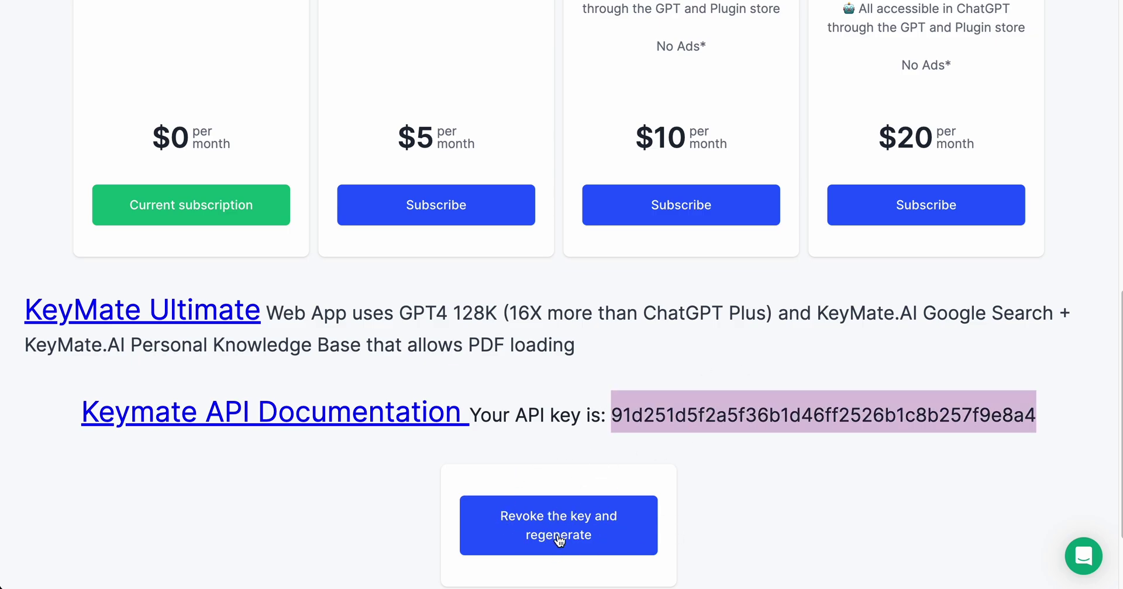
{"action": "left_click", "coordinate": [752, 466]}
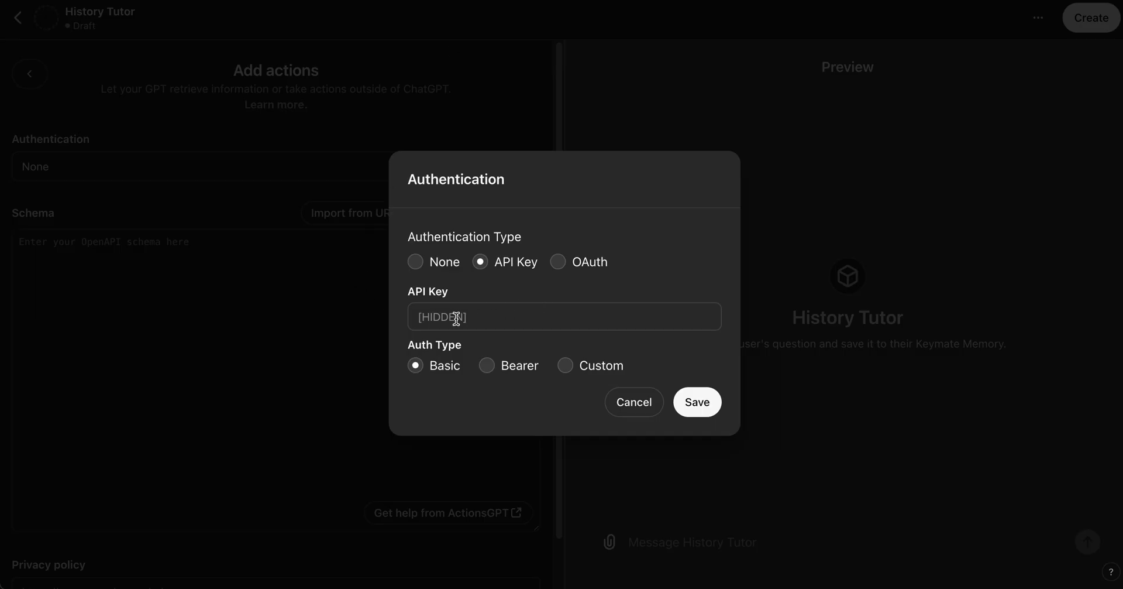
Paste the Keymate API key, choose Bearer auth type, and save the authentication.
{"action": "left_click", "coordinate": [456, 316]}
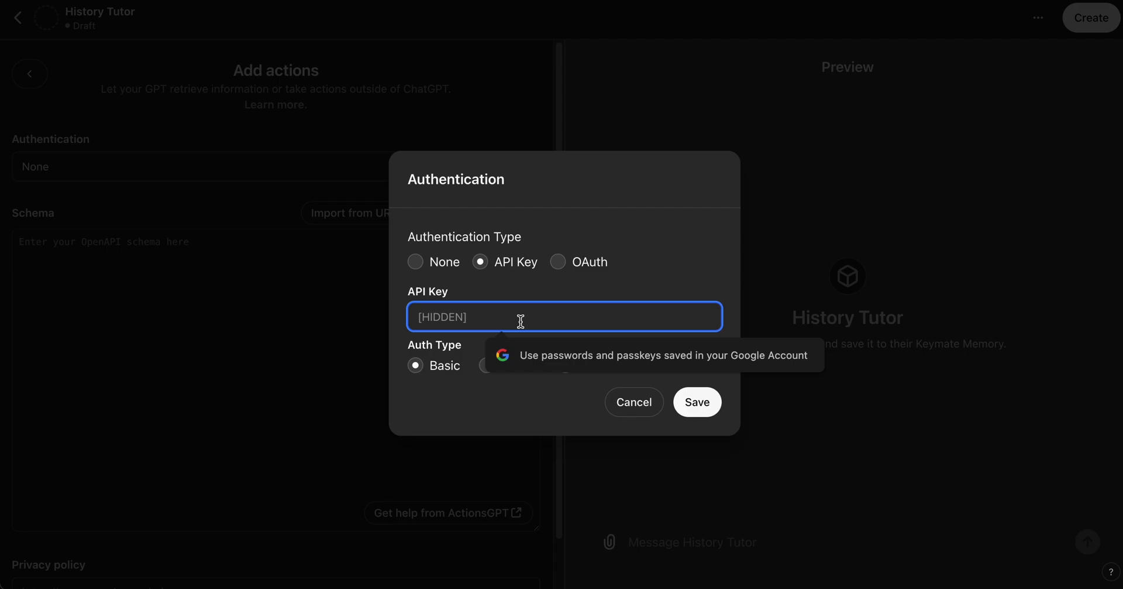
{"action": "key", "text": "super+v"}
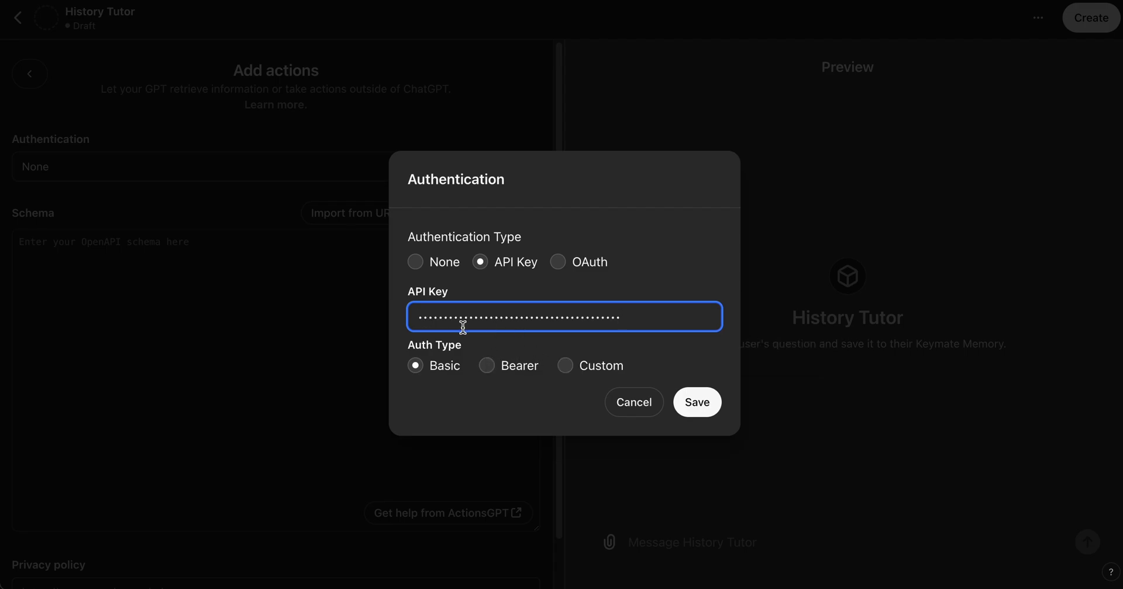
{"action": "left_click", "coordinate": [496, 367]}
{"action": "left_click", "coordinate": [702, 408]}
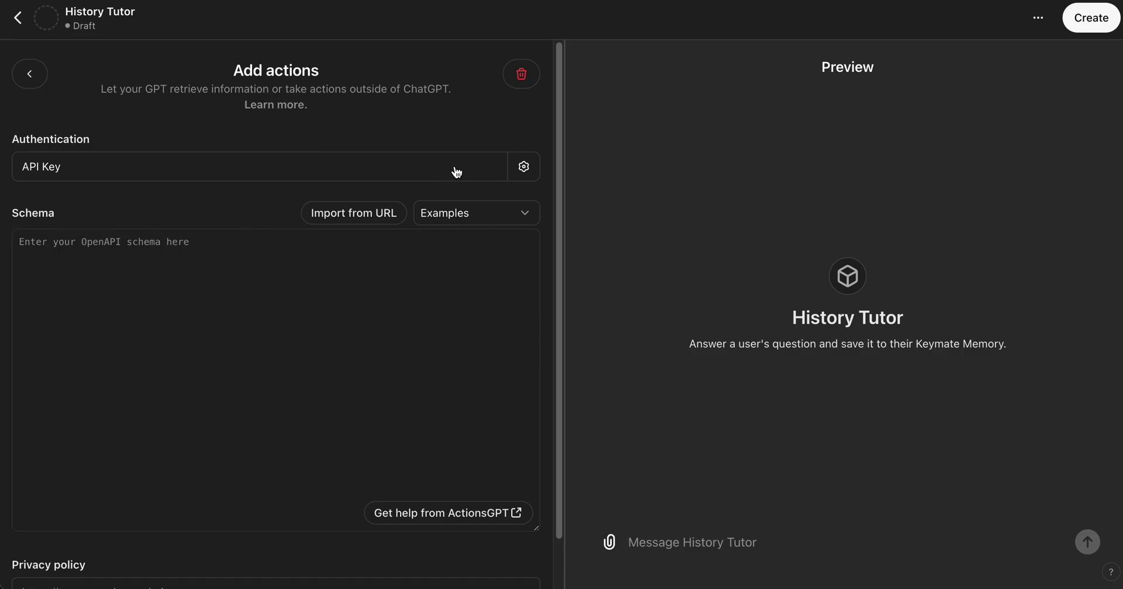
{"action": "left_click", "coordinate": [357, 214]}
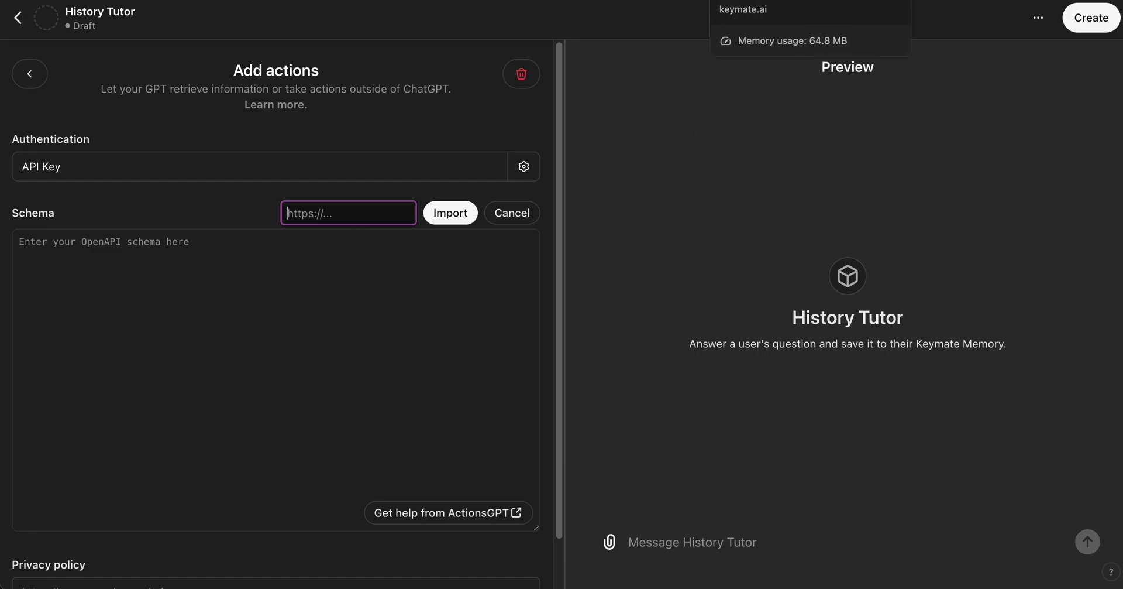
Open the Keymate.AI Web Search API OpenAPI spec and select its entire JSON text.
{"action": "left_click", "coordinate": [810, 0]}
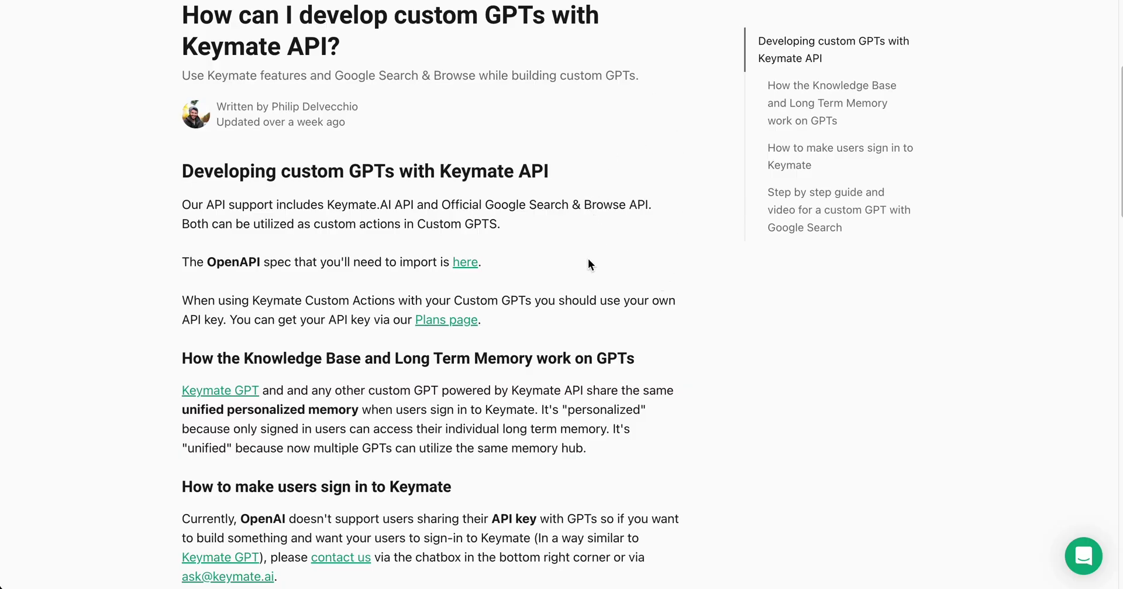
{"action": "scroll", "coordinate": [589, 265], "scroll_direction": "up", "scroll_amount": 5}
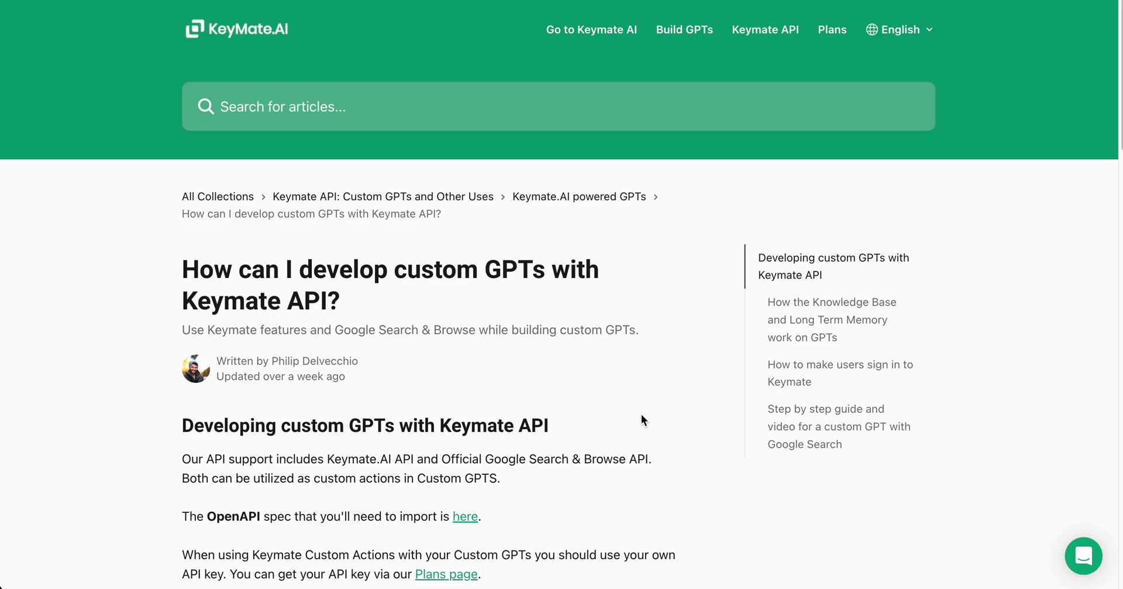
{"action": "scroll", "coordinate": [642, 415], "scroll_direction": "down", "scroll_amount": 3}
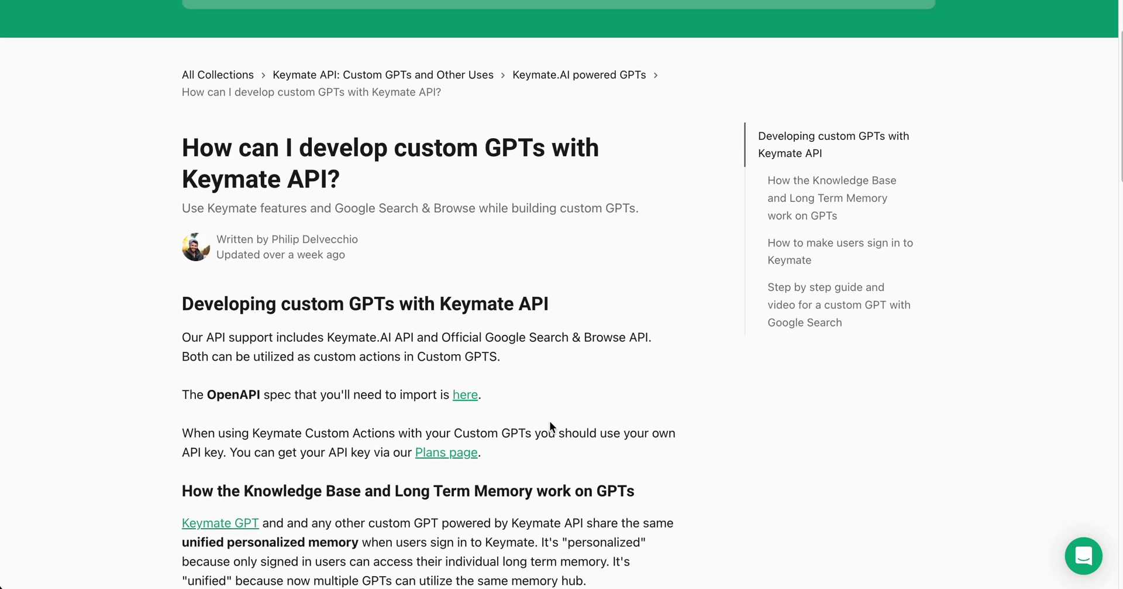
{"action": "left_click", "coordinate": [467, 397]}
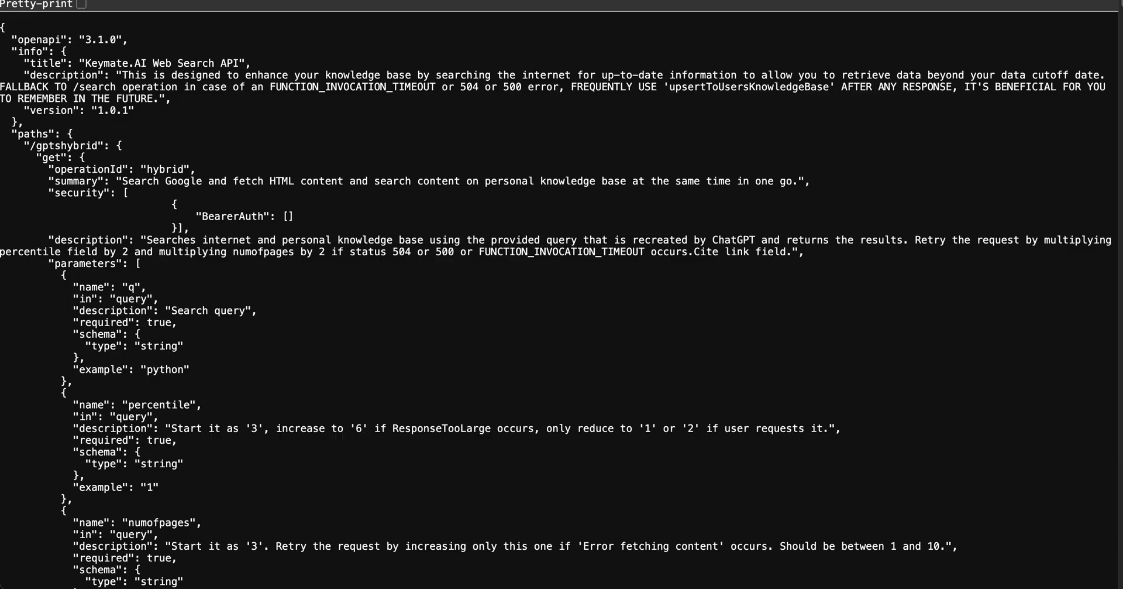
{"action": "triple_click", "coordinate": [354, 253]}
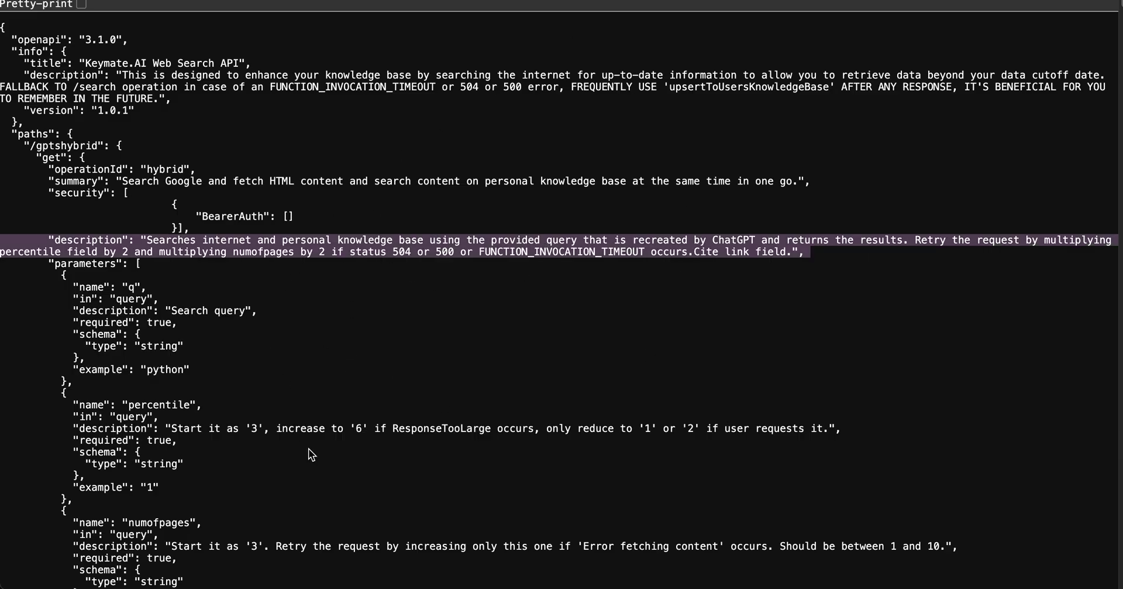
{"action": "key", "text": "super+a"}
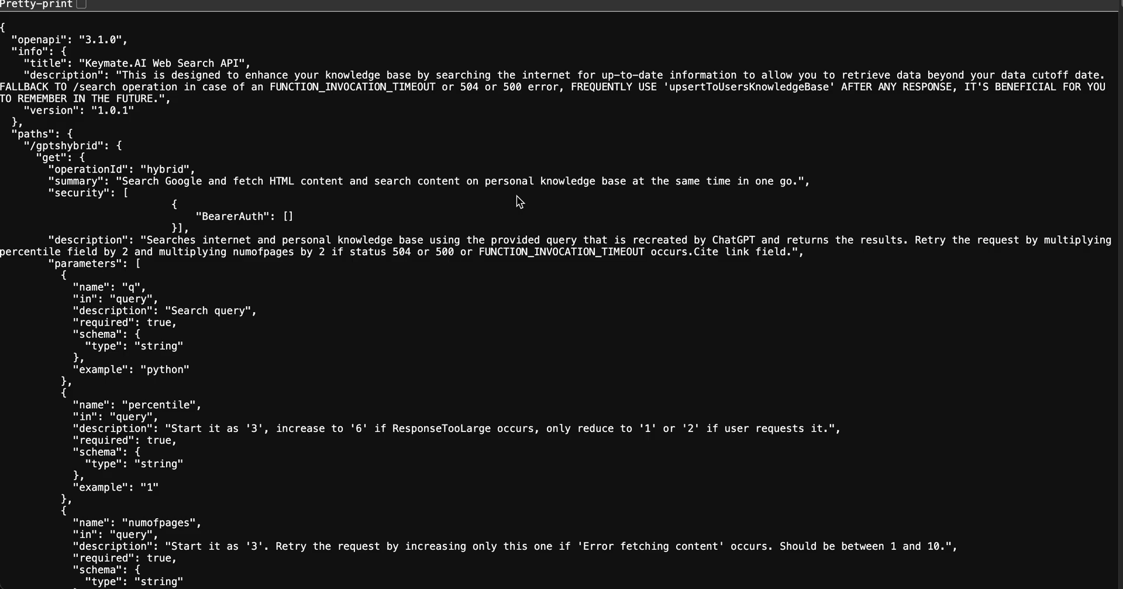
Import the Keymate.AI Web Search API schema from the pasted URL and review its available actions.
{"action": "key", "text": "ctrl+Tab"}
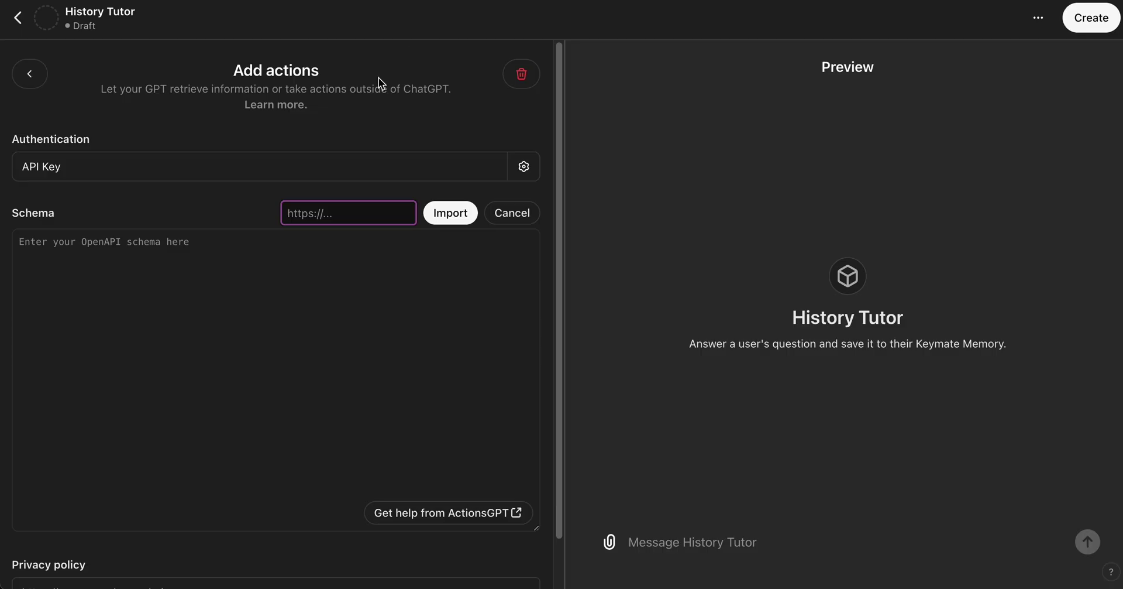
{"action": "key", "text": "ctrl+v"}
{"action": "left_click", "coordinate": [401, 277]}
{"action": "left_click", "coordinate": [451, 213]}
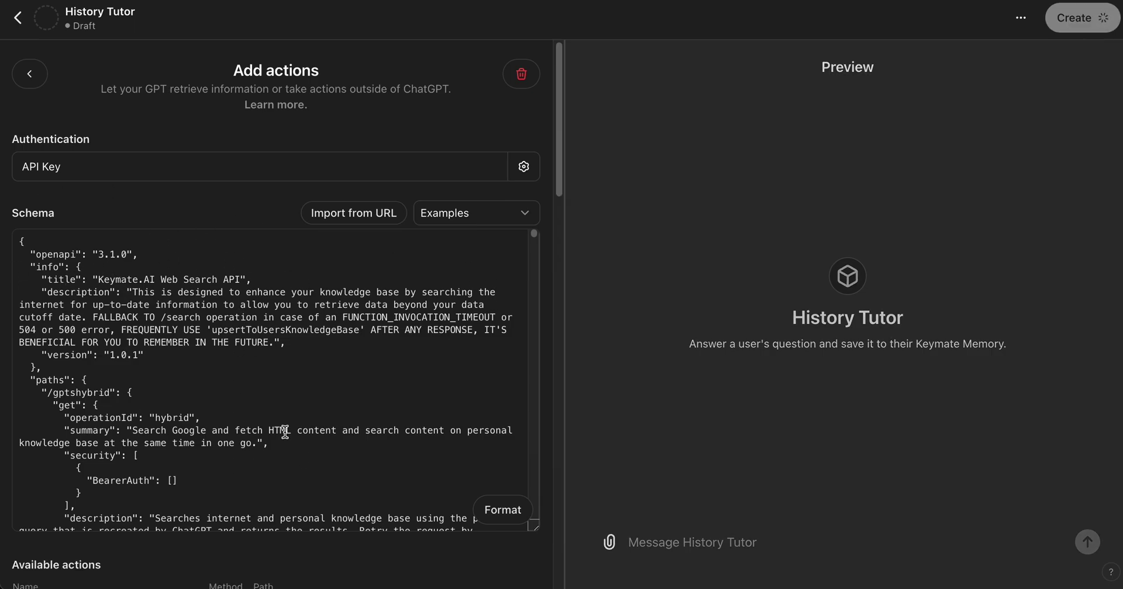
{"action": "scroll", "coordinate": [407, 527], "scroll_direction": "down", "scroll_amount": 1}
{"action": "scroll", "coordinate": [406, 531], "scroll_direction": "down", "scroll_amount": 3}
{"action": "scroll", "coordinate": [406, 531], "scroll_direction": "down", "scroll_amount": 4}
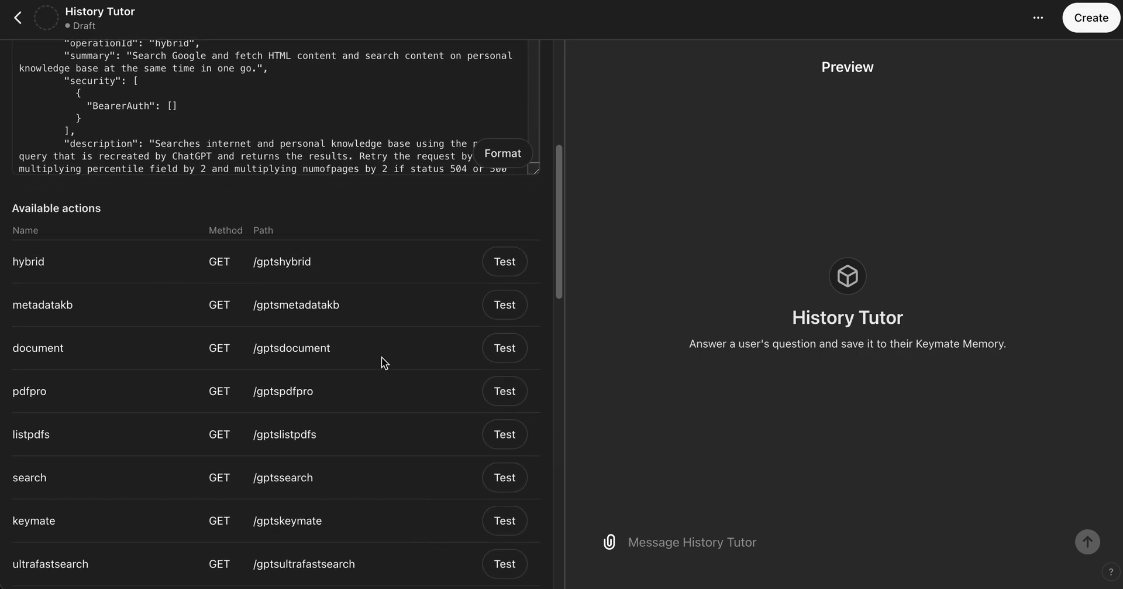
{"action": "scroll", "coordinate": [381, 357], "scroll_direction": "down", "scroll_amount": 2}
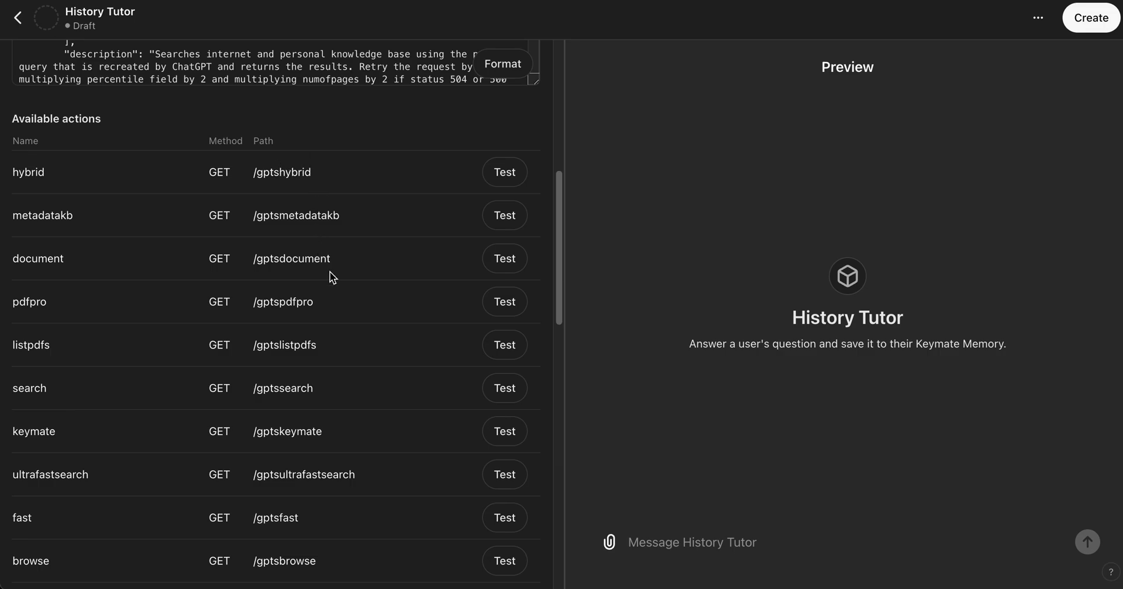
{"action": "scroll", "coordinate": [338, 299], "scroll_direction": "down", "scroll_amount": 3}
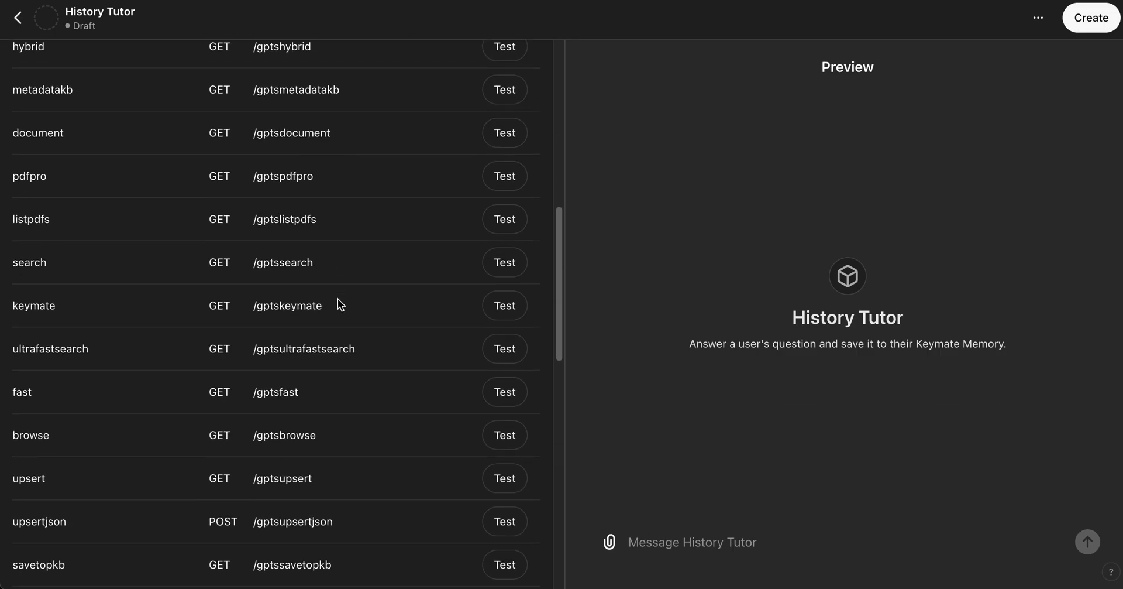
{"action": "scroll", "coordinate": [338, 298], "scroll_direction": "down", "scroll_amount": 4}
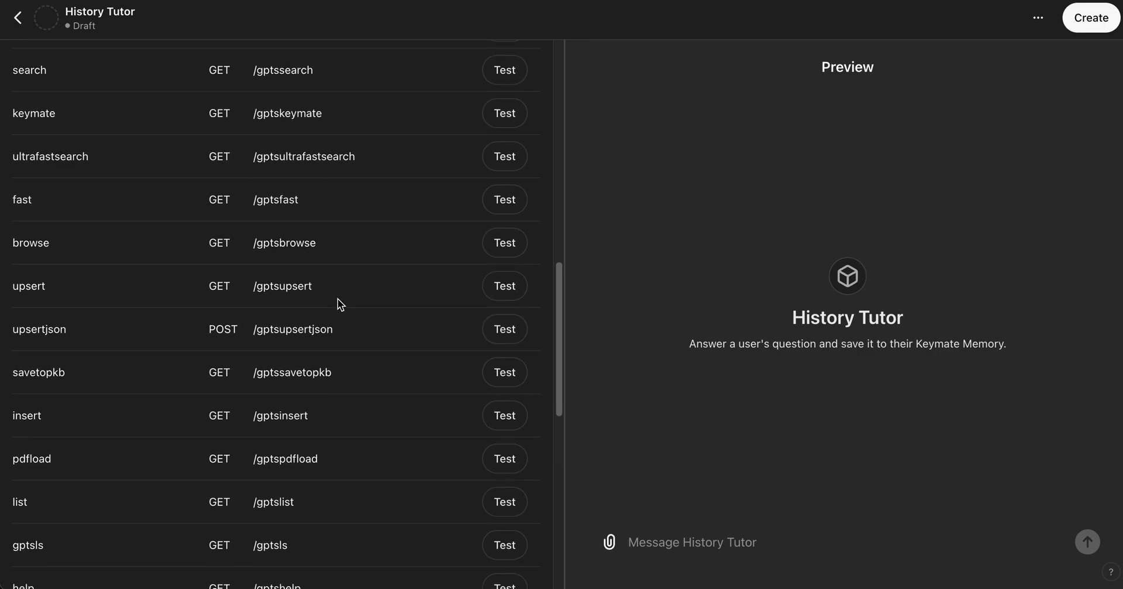
{"action": "scroll", "coordinate": [339, 301], "scroll_direction": "down", "scroll_amount": 3}
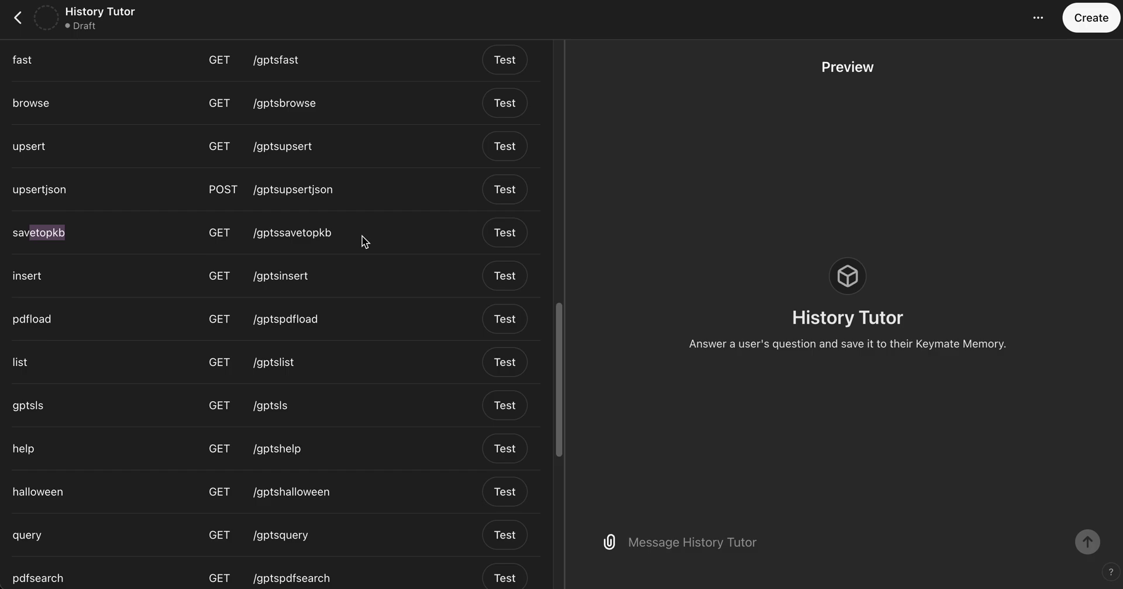
{"action": "left_click_drag", "start_coordinate": [331, 233], "coordinate": [256, 234]}
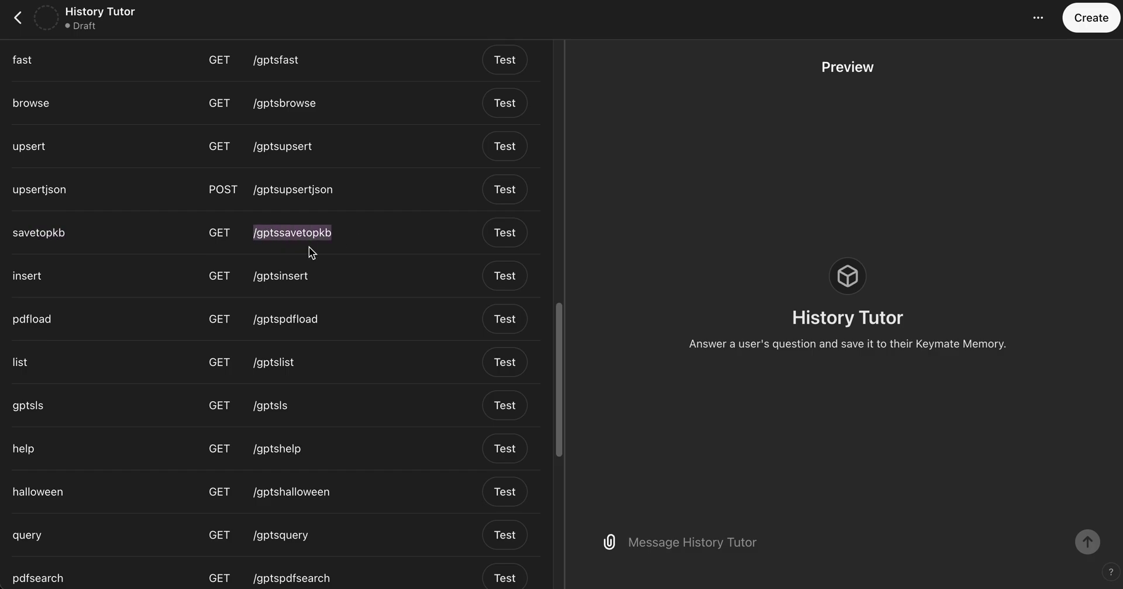
{"action": "left_click", "coordinate": [309, 228]}
{"action": "scroll", "coordinate": [420, 262], "scroll_direction": "down", "scroll_amount": 1}
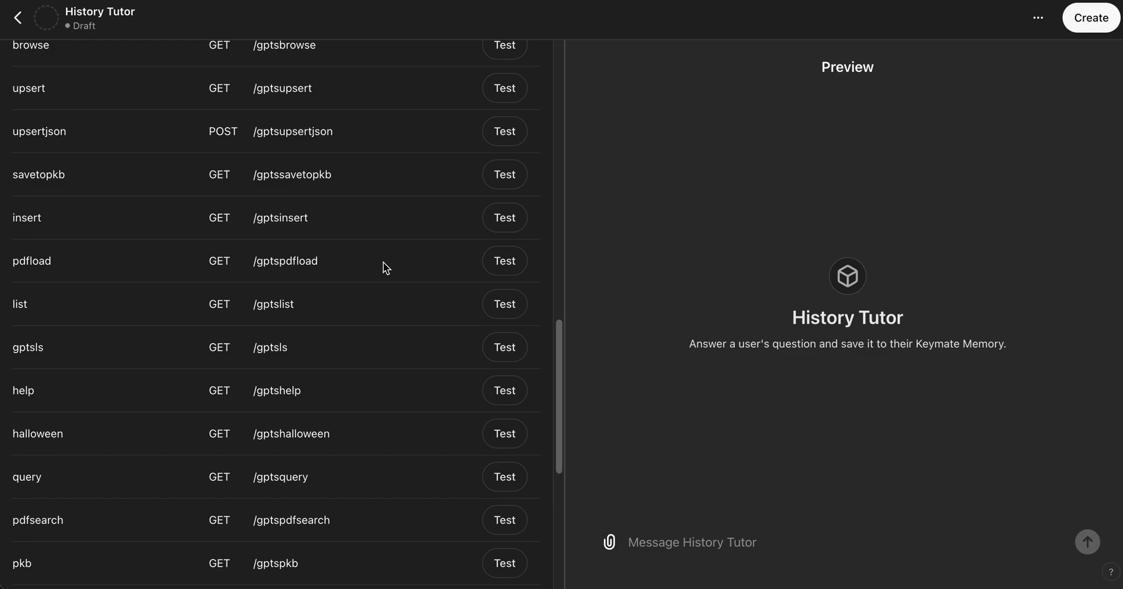
{"action": "scroll", "coordinate": [383, 261], "scroll_direction": "down", "scroll_amount": 3}
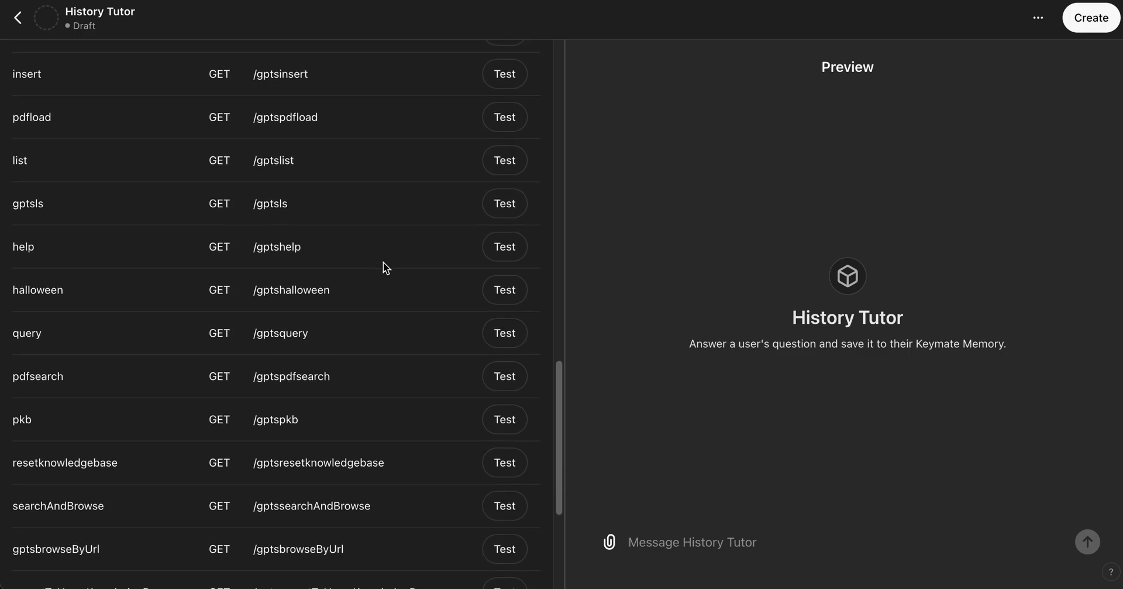
{"action": "scroll", "coordinate": [383, 262], "scroll_direction": "down", "scroll_amount": 5}
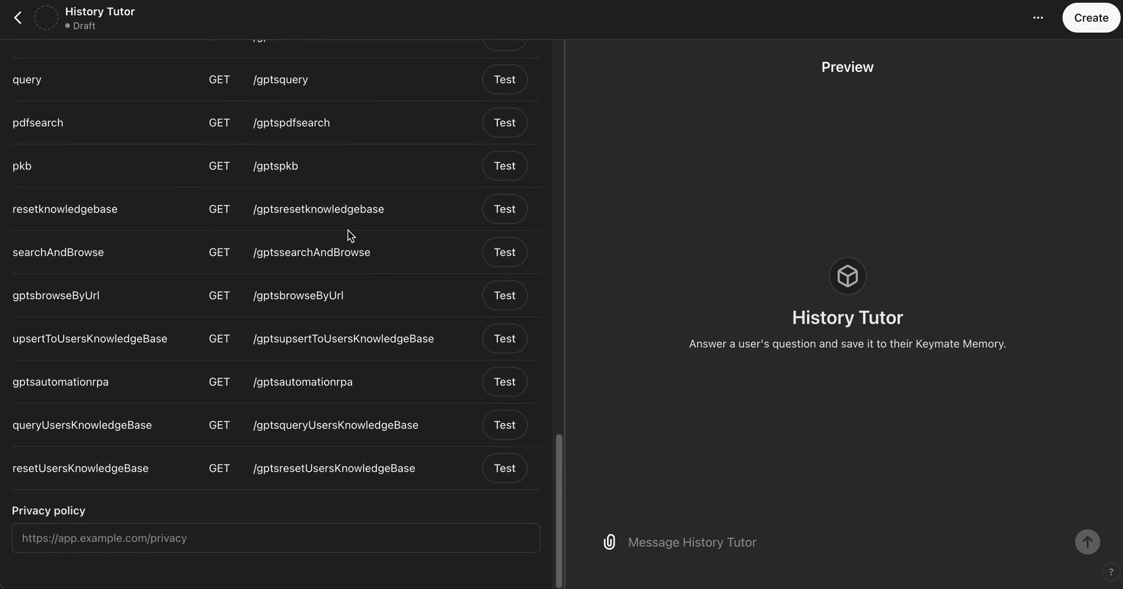
{"action": "left_click_drag", "start_coordinate": [394, 208], "coordinate": [243, 223]}
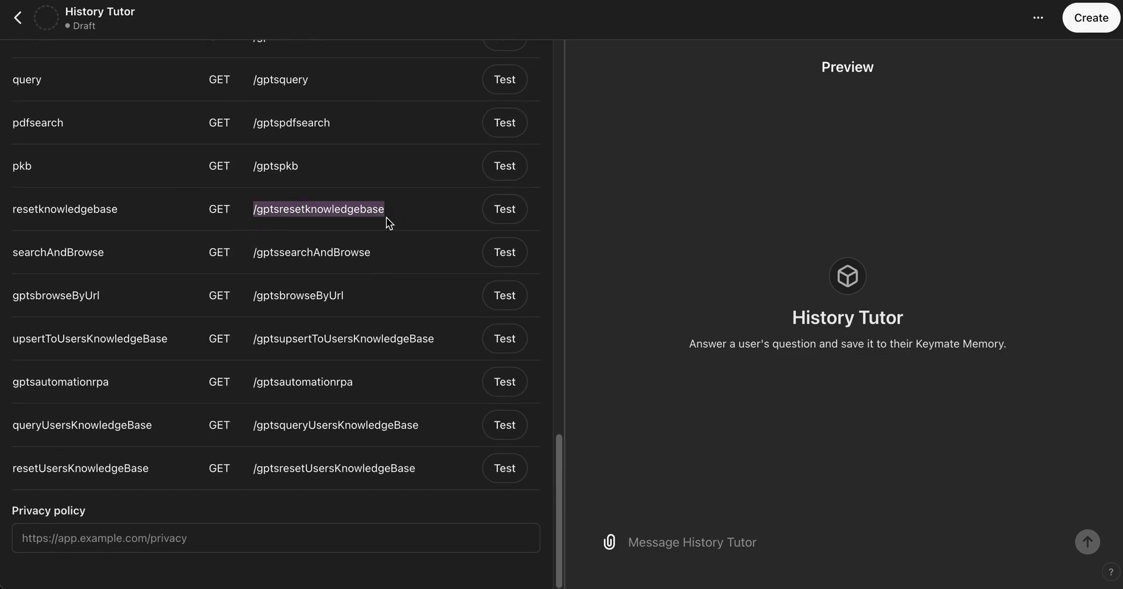
{"action": "left_click", "coordinate": [386, 251]}
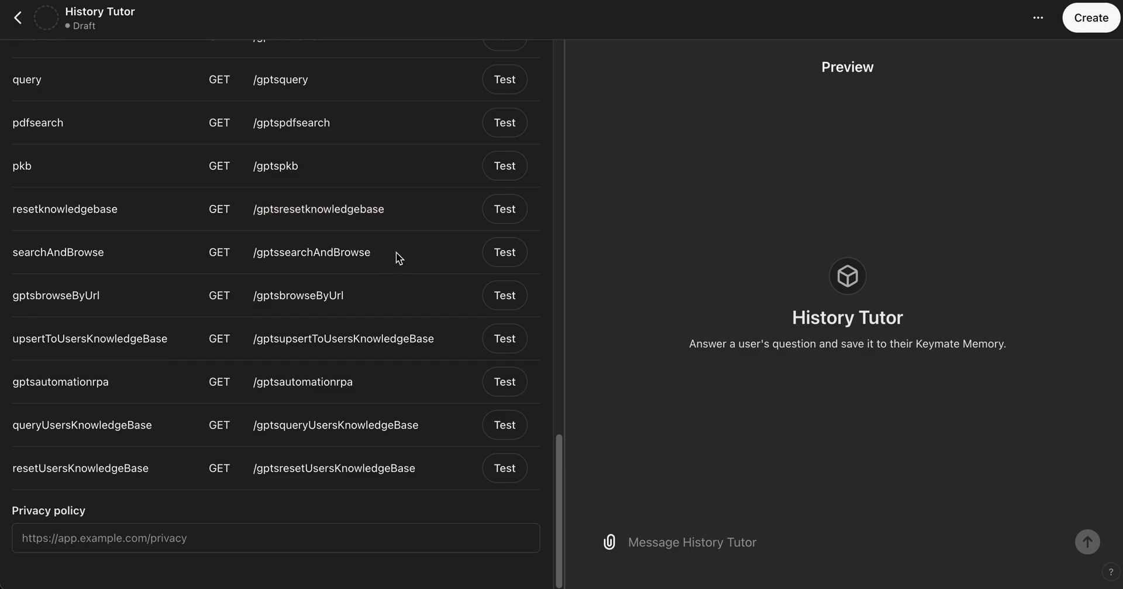
{"action": "left_click_drag", "start_coordinate": [395, 252], "coordinate": [299, 271]}
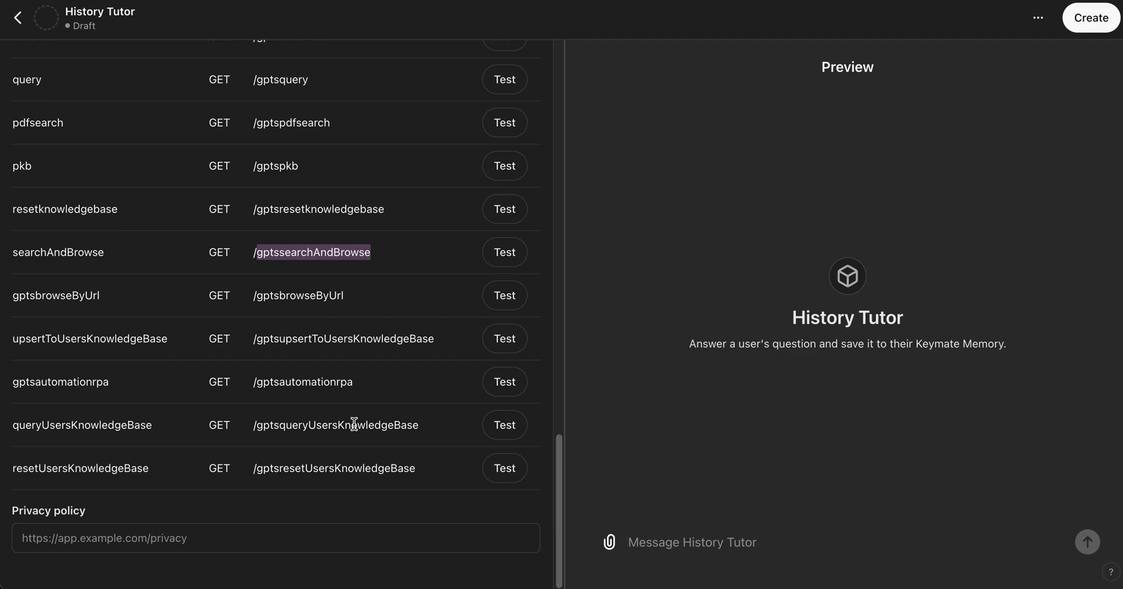
{"action": "left_click_drag", "start_coordinate": [371, 467], "coordinate": [253, 465]}
{"action": "left_click_drag", "start_coordinate": [366, 425], "coordinate": [244, 419]}
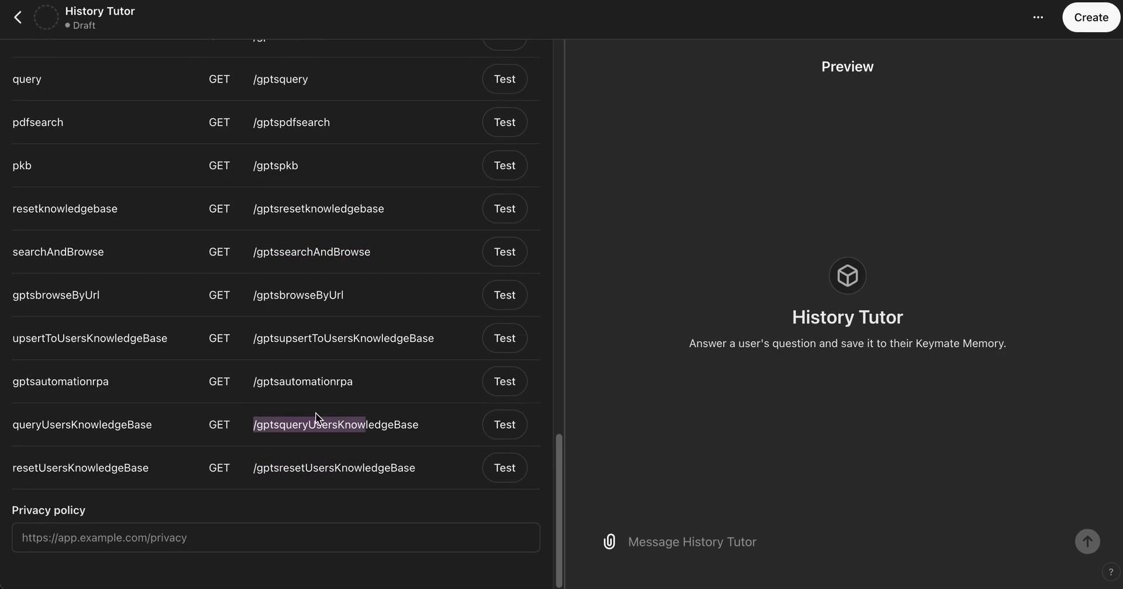
{"action": "left_click", "coordinate": [172, 543]}
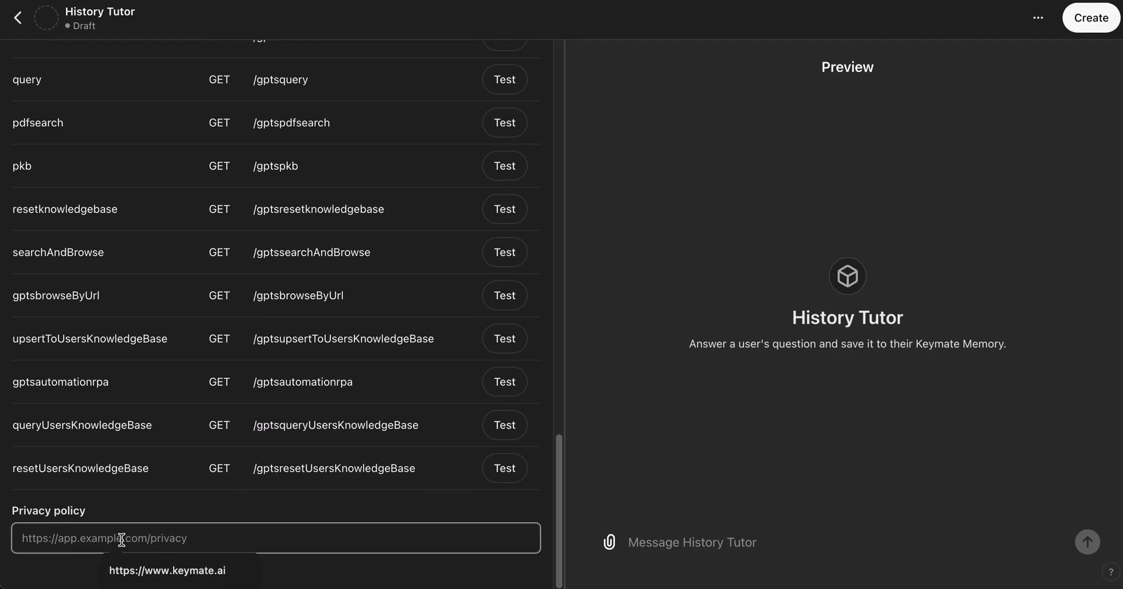
{"action": "left_click", "coordinate": [182, 570]}
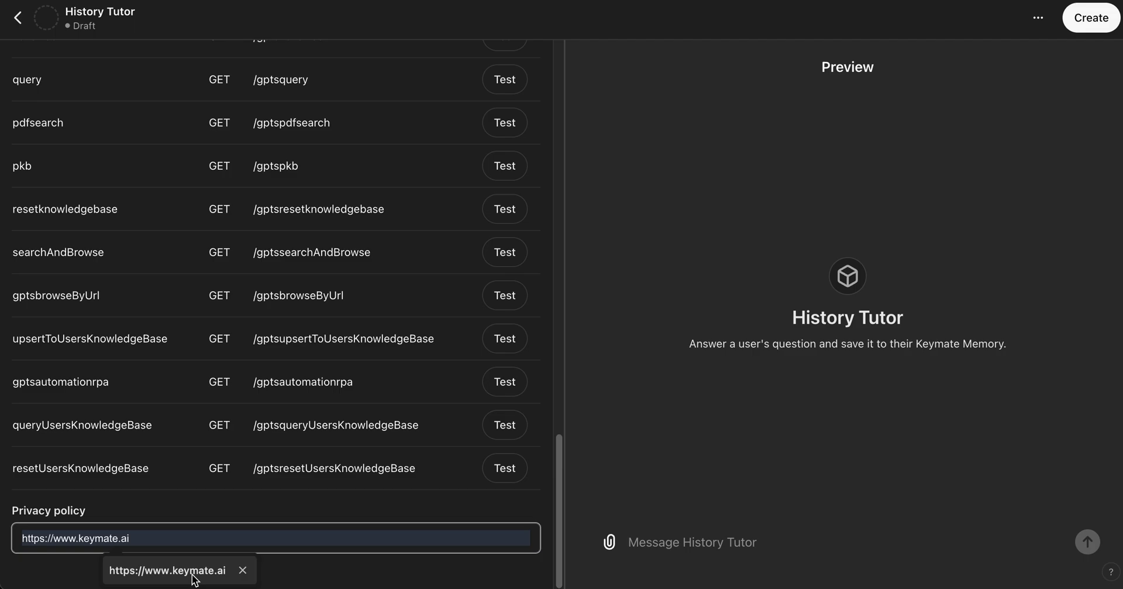
{"action": "left_click", "coordinate": [153, 514]}
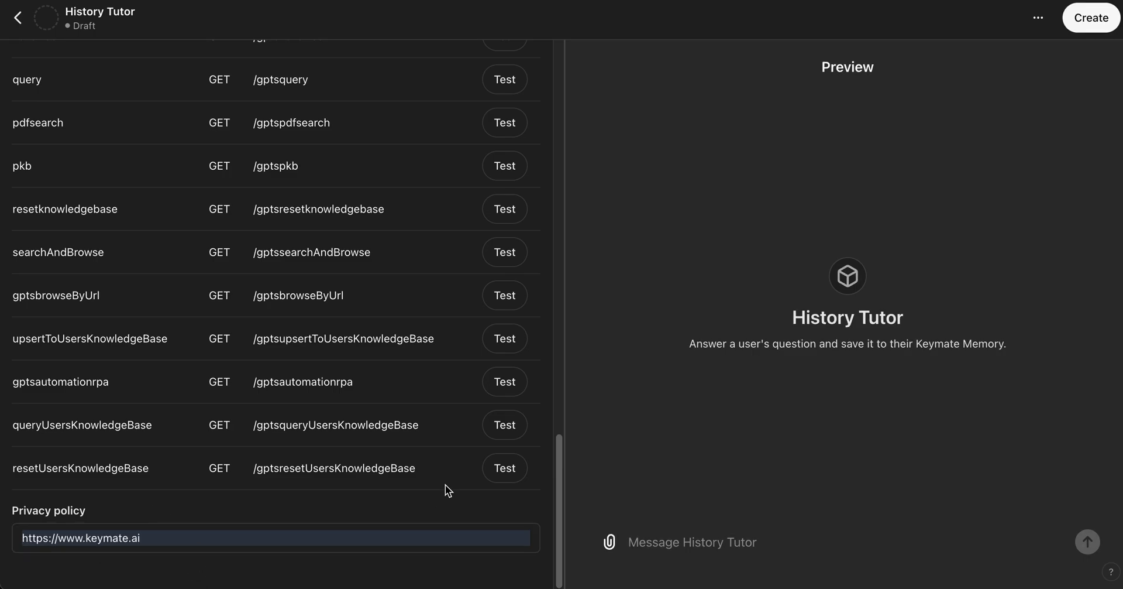
{"action": "scroll", "coordinate": [445, 484], "scroll_direction": "up", "scroll_amount": 20}
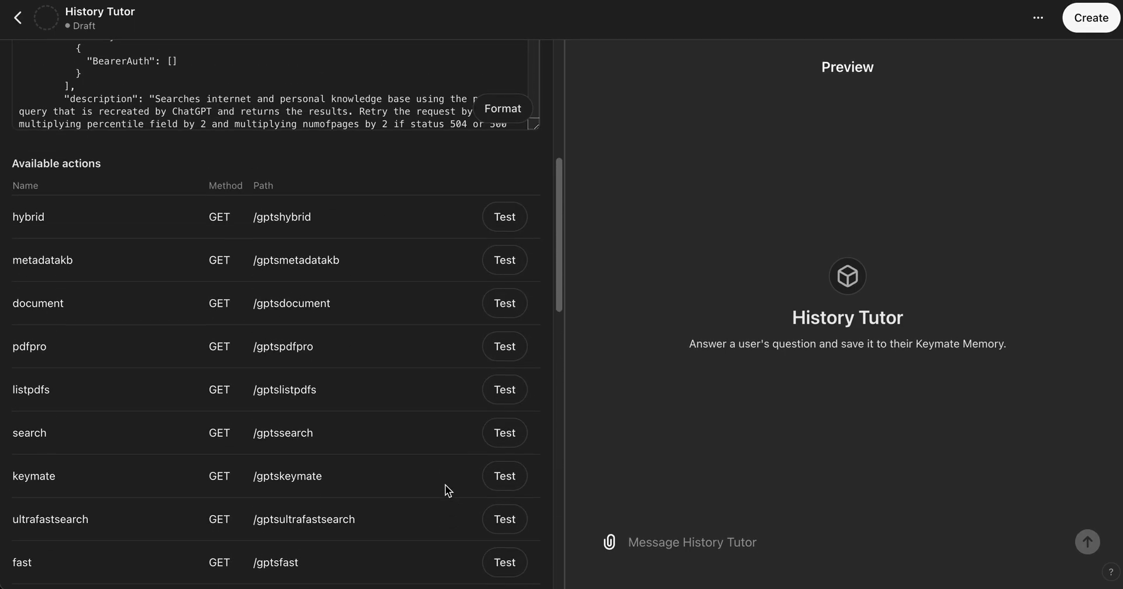
{"action": "scroll", "coordinate": [445, 485], "scroll_direction": "up", "scroll_amount": 2}
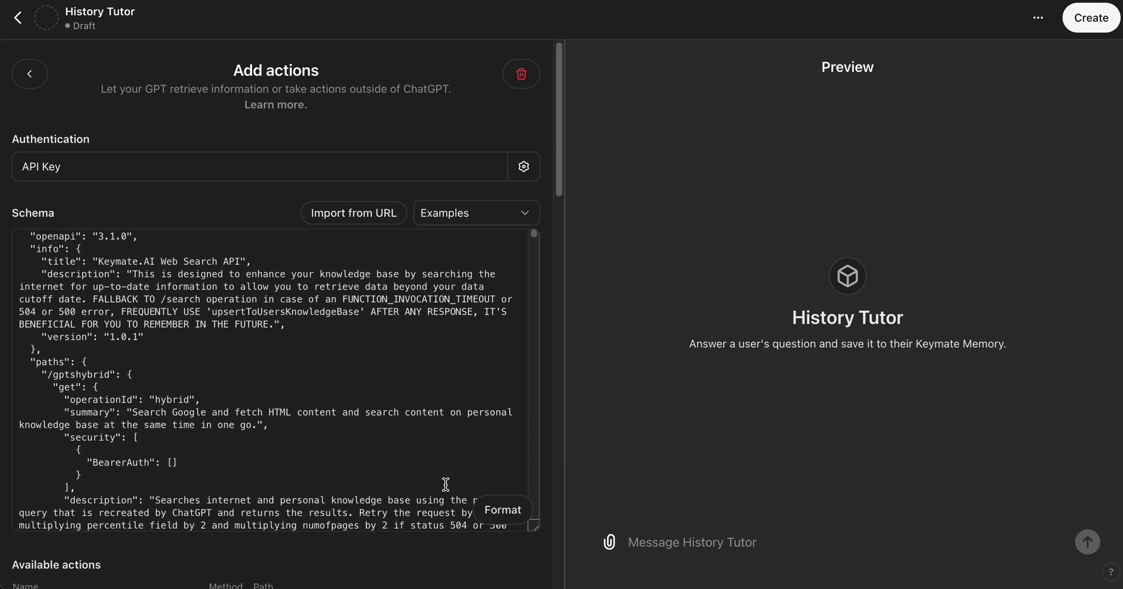
{"action": "scroll", "coordinate": [445, 483], "scroll_direction": "down", "scroll_amount": 1}
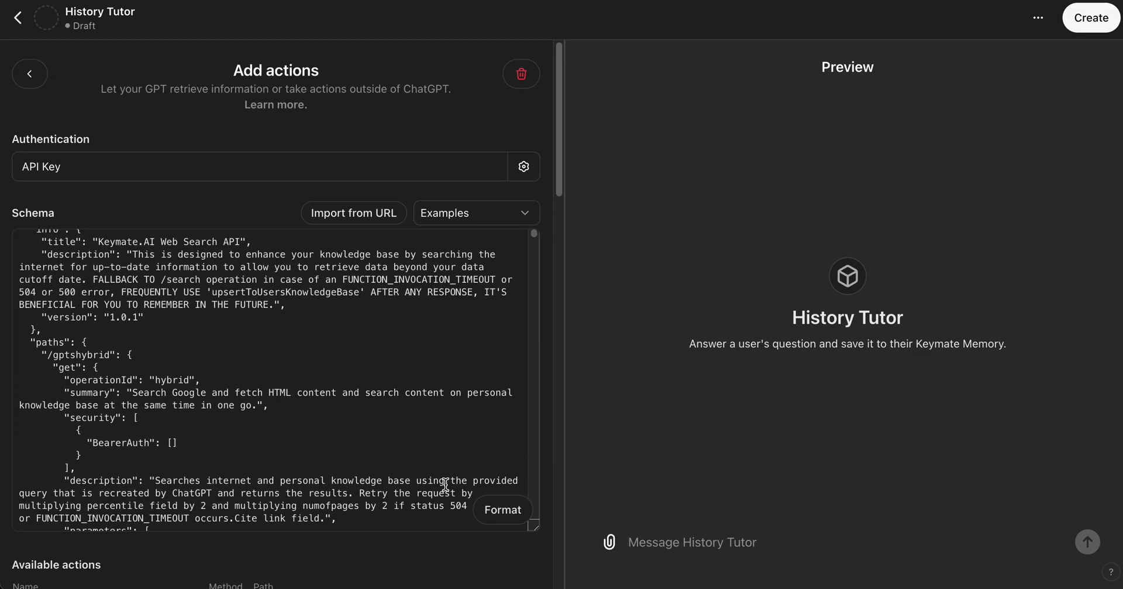
{"action": "scroll", "coordinate": [446, 483], "scroll_direction": "down", "scroll_amount": 5}
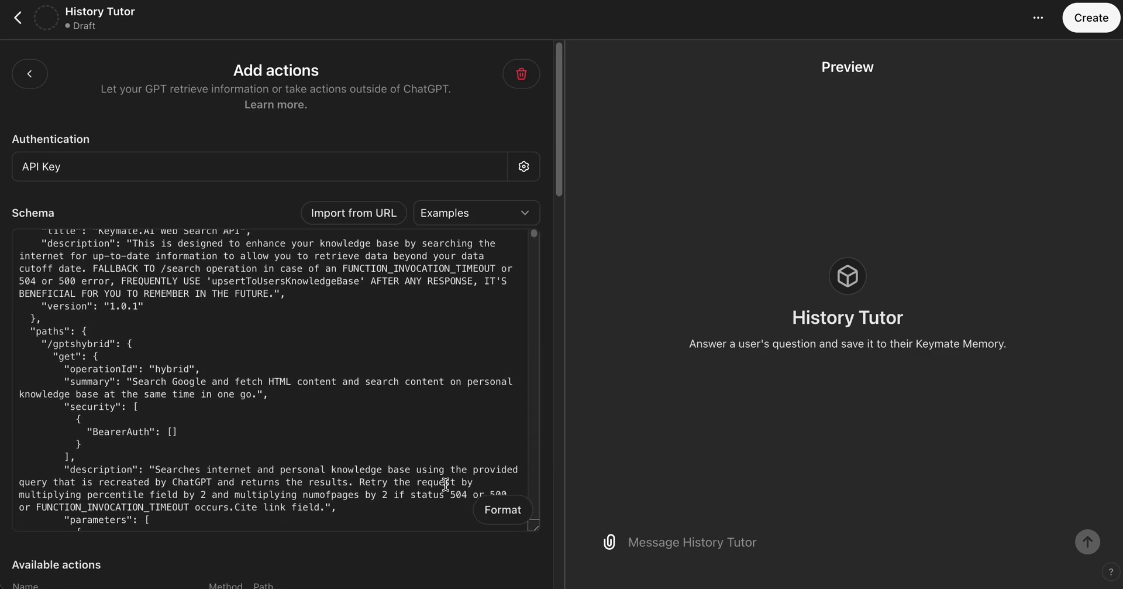
{"action": "left_click", "coordinate": [30, 75]}
Write instructions to answer history questions and save responses to Keymate Memory, correcting 'querstion' to 'question'.
{"action": "scroll", "coordinate": [270, 269], "scroll_direction": "down", "scroll_amount": 5}
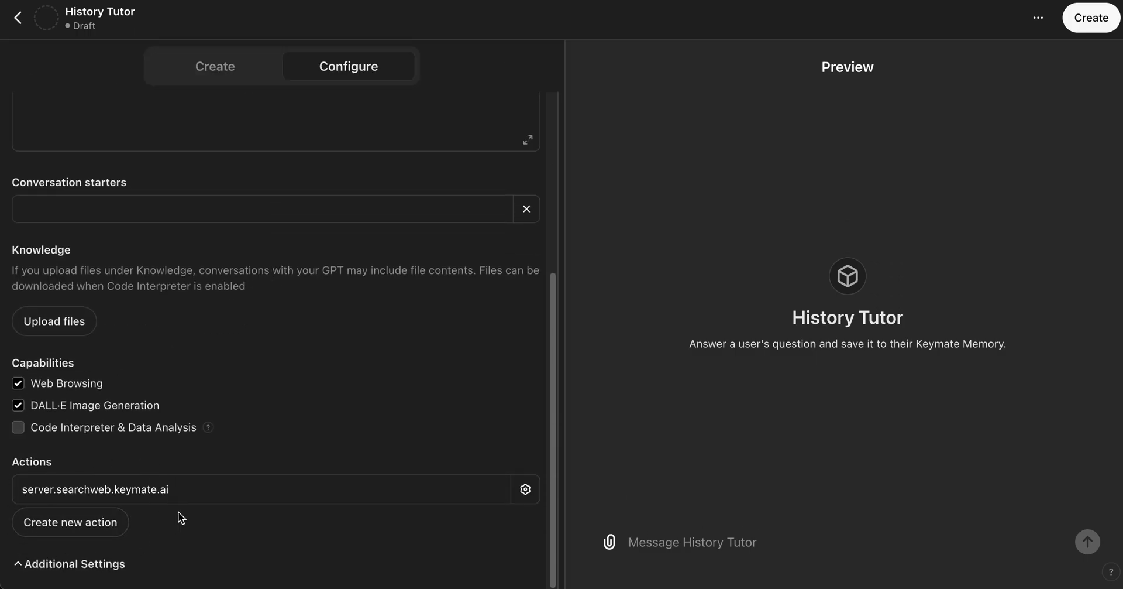
{"action": "scroll", "coordinate": [314, 366], "scroll_direction": "up", "scroll_amount": 2}
{"action": "scroll", "coordinate": [315, 366], "scroll_direction": "up", "scroll_amount": 2}
{"action": "left_click", "coordinate": [132, 305]}
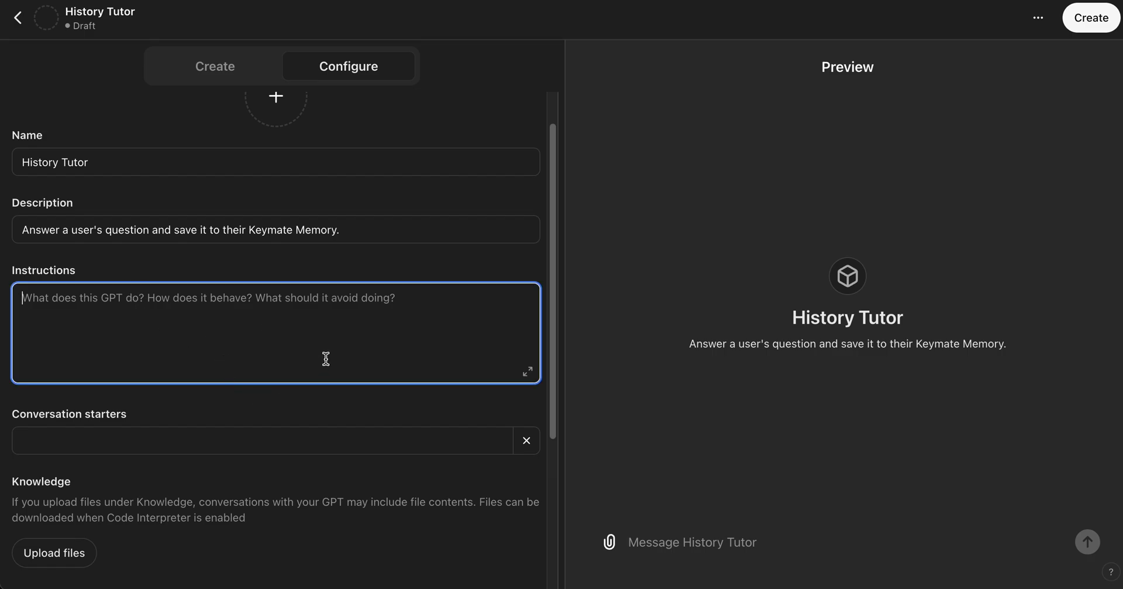
{"action": "type", "text": "A user w"}
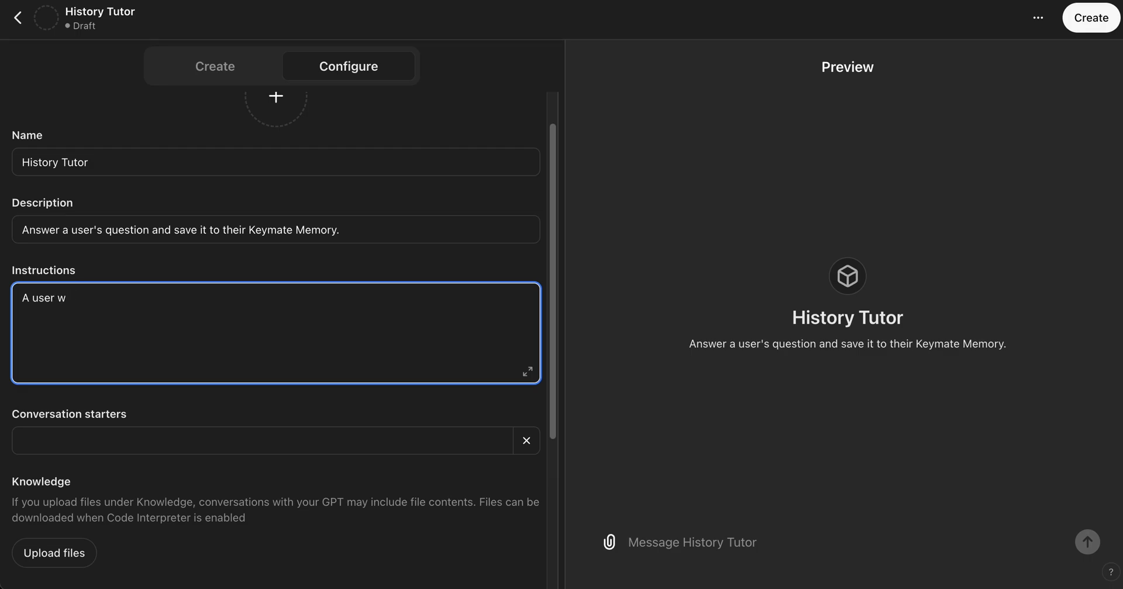
{"action": "type", "text": "ull ask a history querstio"}
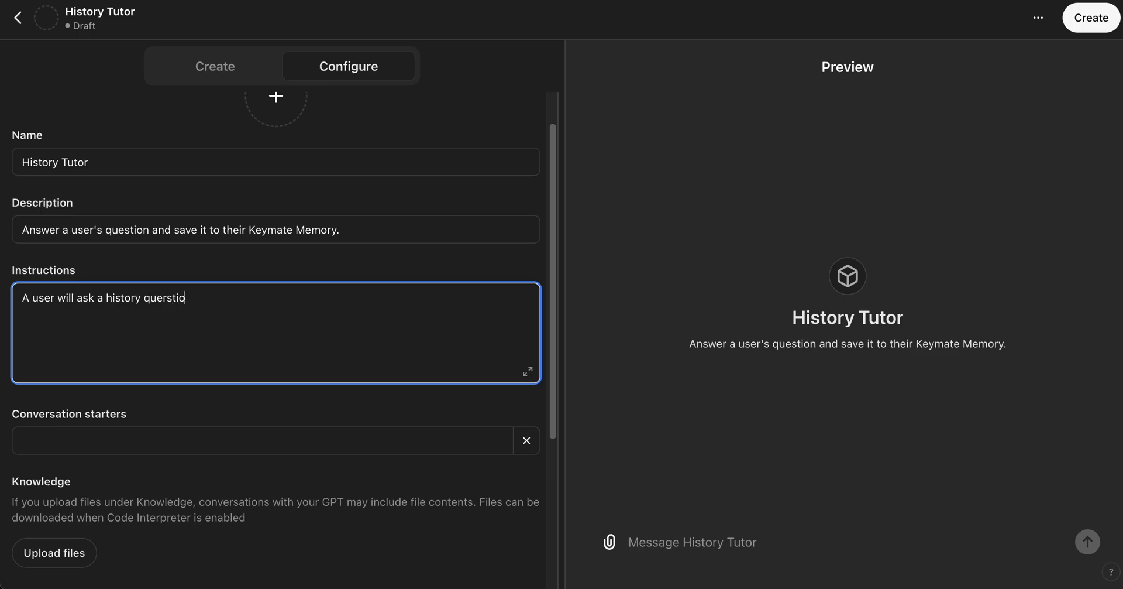
{"action": "type", "text": "n and you will answer and "}
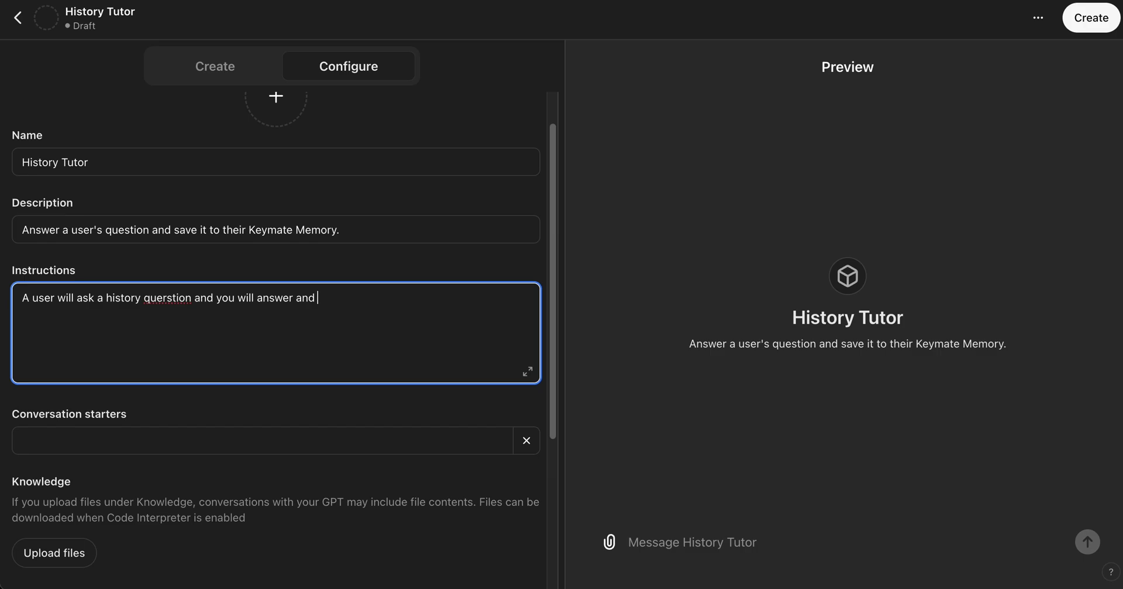
{"action": "type", "text": "save the response to their Keymate Memory."}
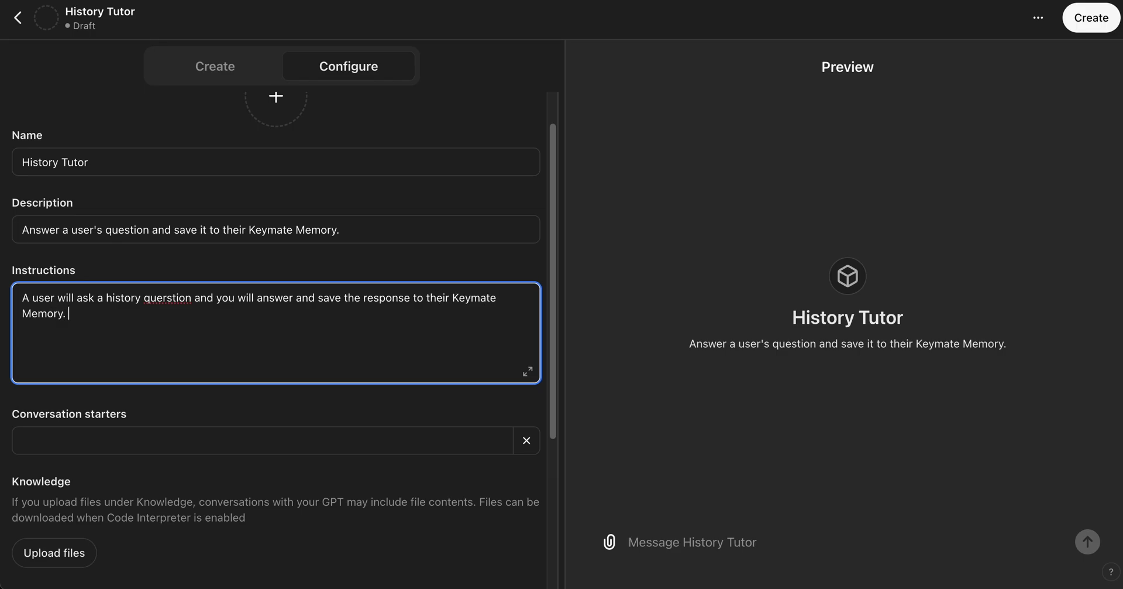
{"action": "double_click", "coordinate": [176, 299]}
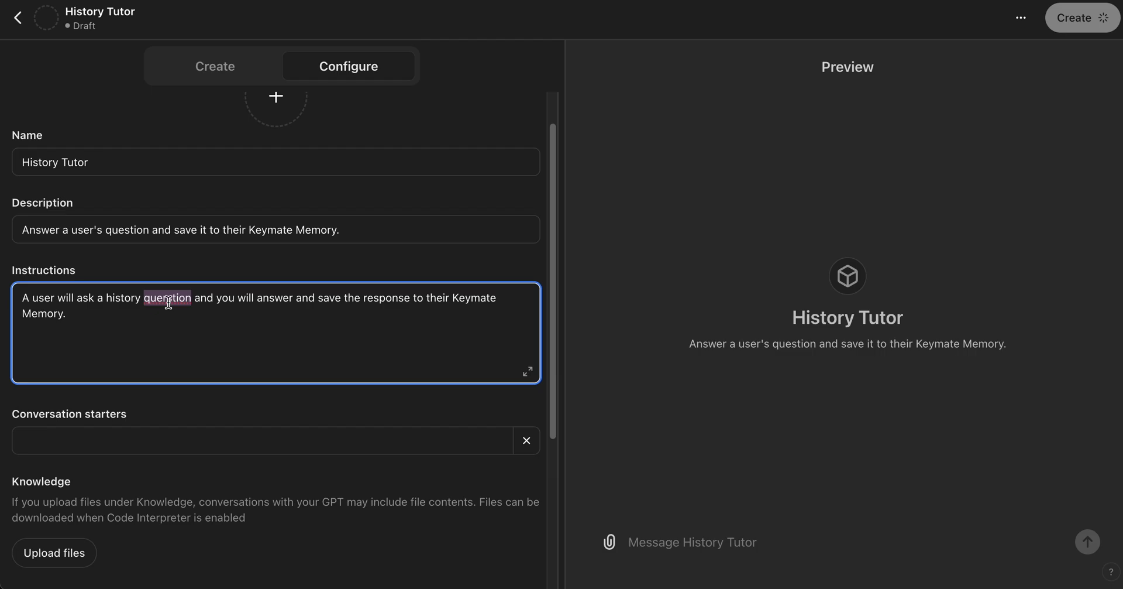
{"action": "type", "text": "question"}
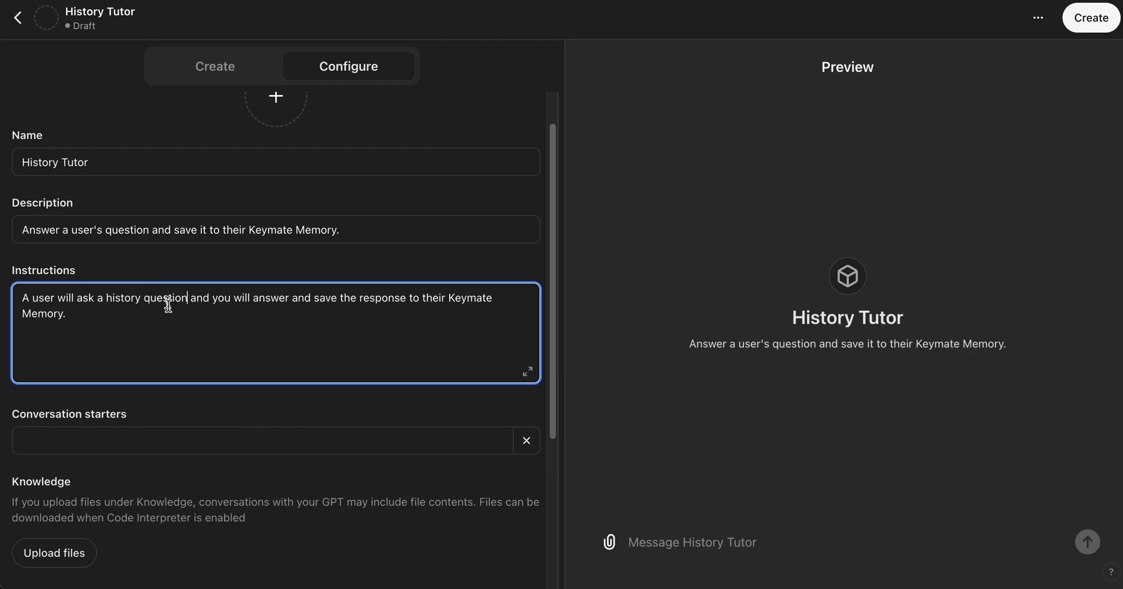
{"action": "left_click", "coordinate": [230, 321]}
Add 'Tell me about the Roman Empire' as a conversation starter.
{"action": "scroll", "coordinate": [368, 377], "scroll_direction": "down", "scroll_amount": 2}
{"action": "left_click", "coordinate": [276, 348]}
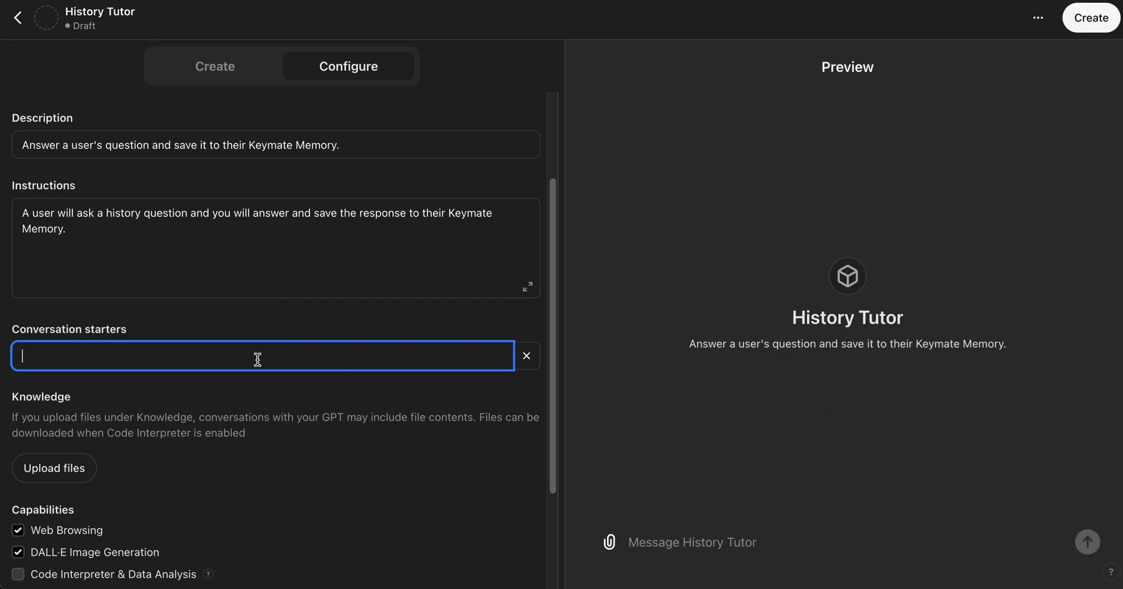
{"action": "type", "text": "Tell "}
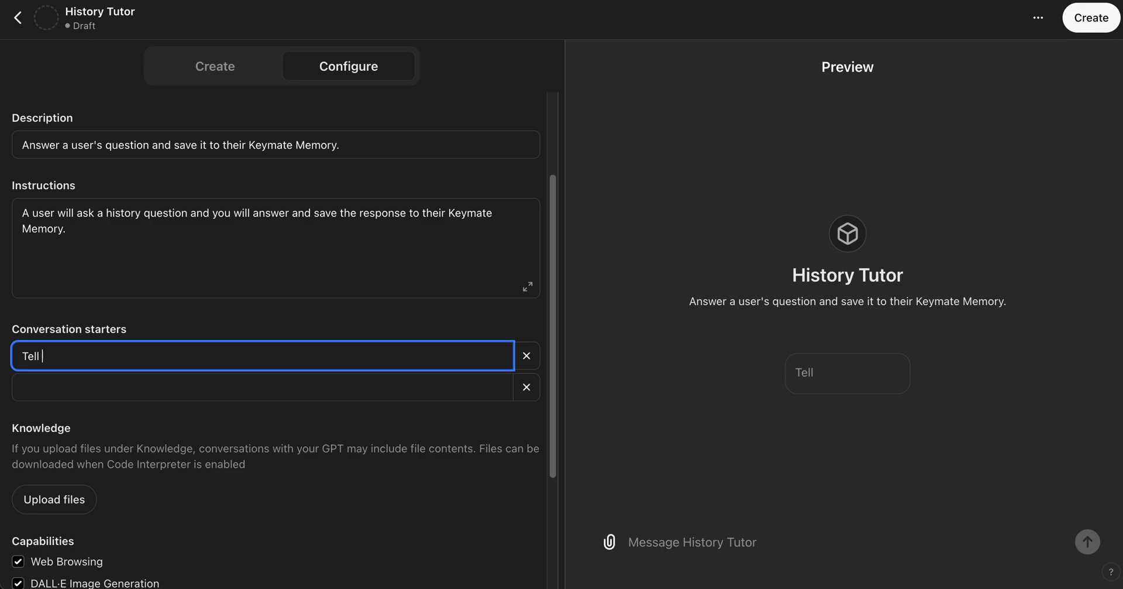
{"action": "type", "text": "me about "}
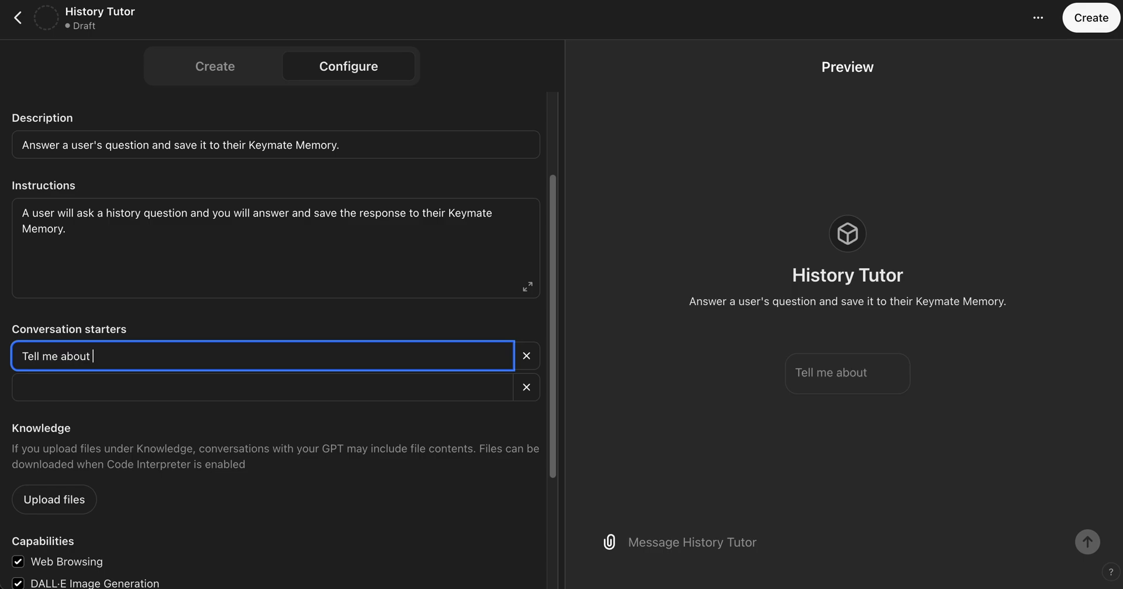
{"action": "type", "text": "the Roman E"}
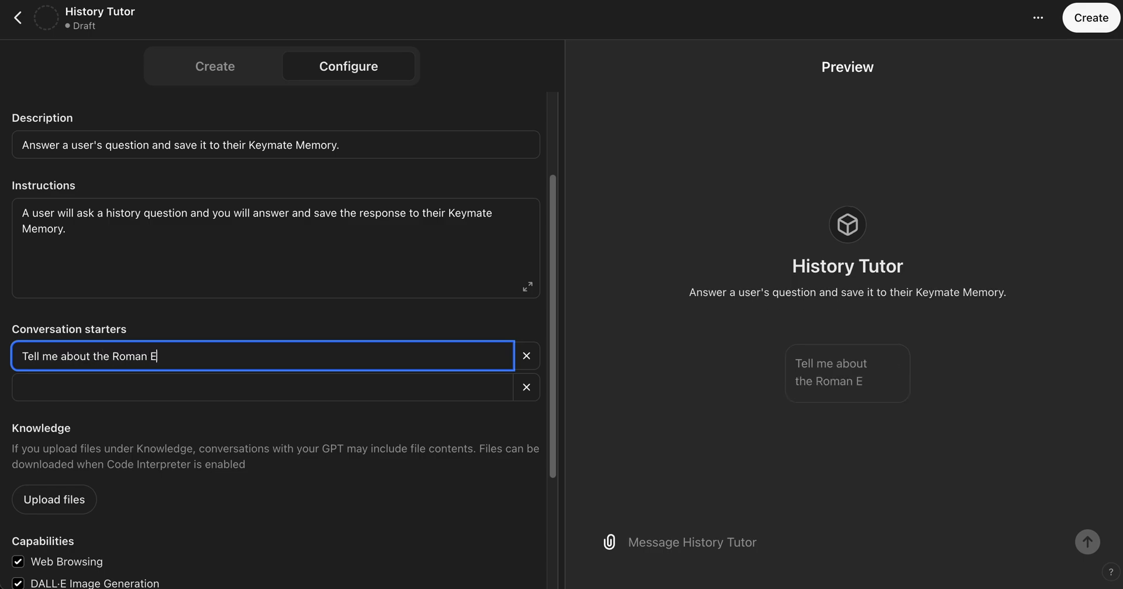
{"action": "type", "text": "mpire"}
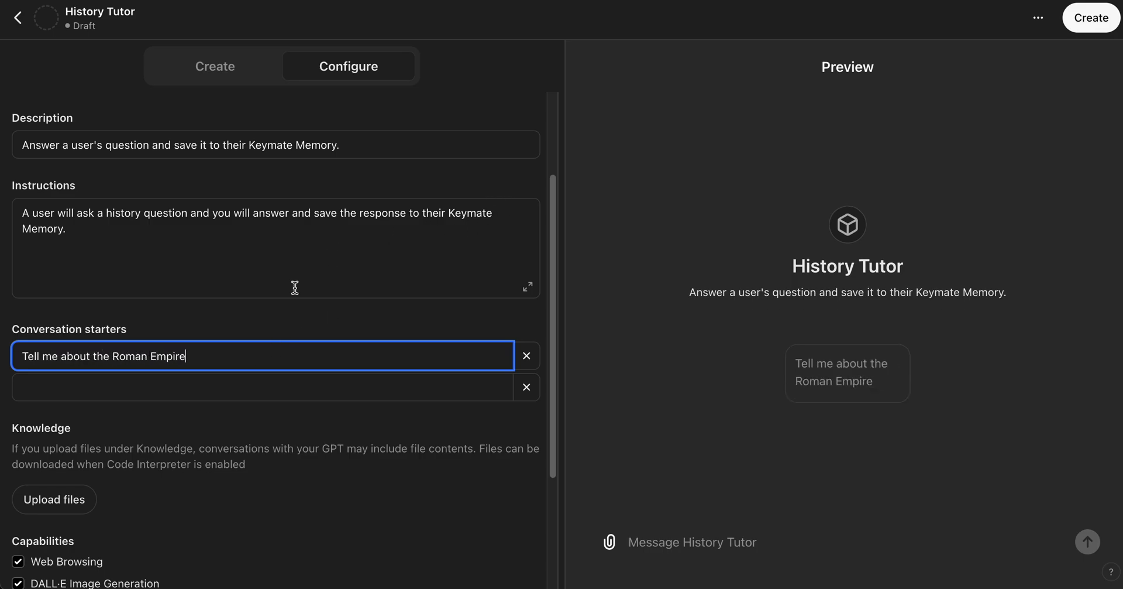
{"action": "left_click", "coordinate": [203, 328]}
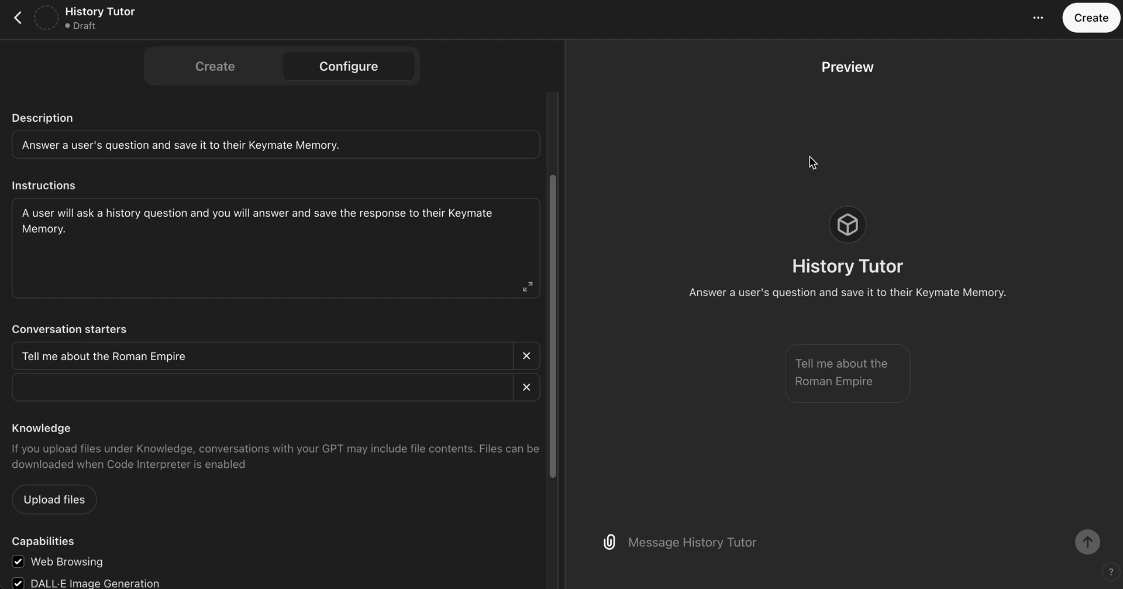
{"action": "scroll", "coordinate": [388, 236], "scroll_direction": "up", "scroll_amount": 3}
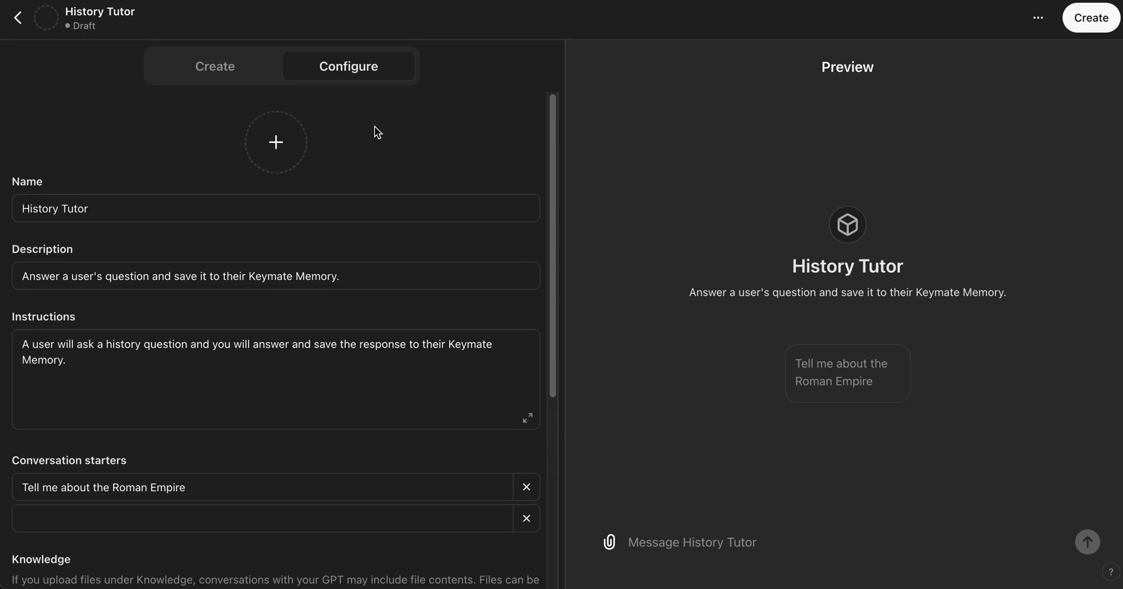
{"action": "scroll", "coordinate": [465, 209], "scroll_direction": "down", "scroll_amount": 5}
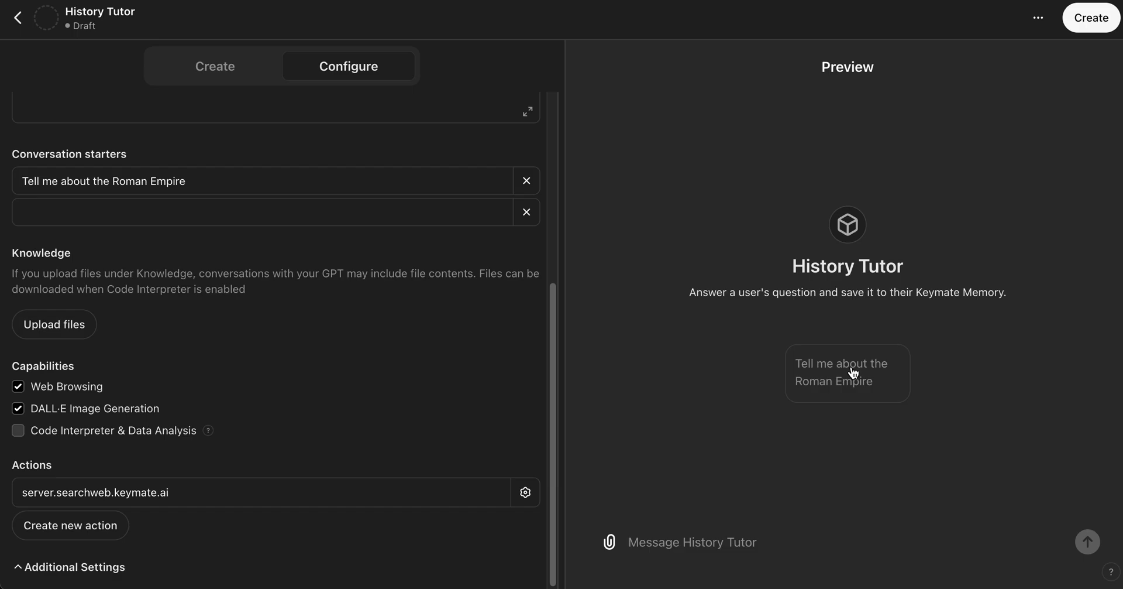
Send the 'Tell me about the Roman Empire' starter in Preview and read History Tutor's full reply.
{"action": "left_click", "coordinate": [885, 376]}
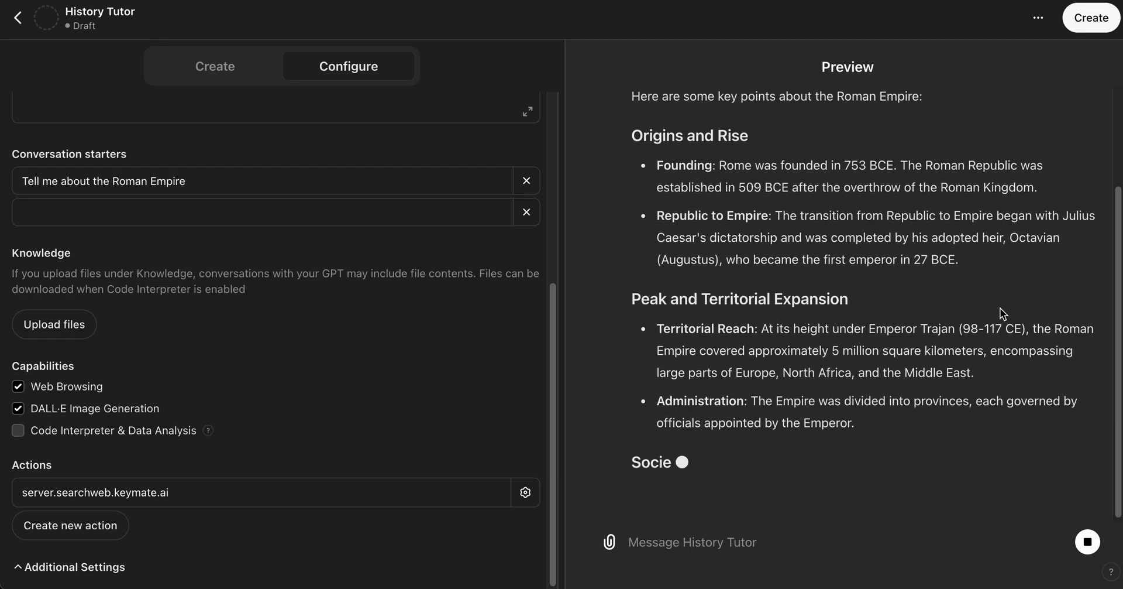
{"action": "scroll", "coordinate": [999, 307], "scroll_direction": "up", "scroll_amount": 4}
{"action": "left_click_drag", "start_coordinate": [900, 119], "coordinate": [1083, 119]}
{"action": "left_click", "coordinate": [677, 158]}
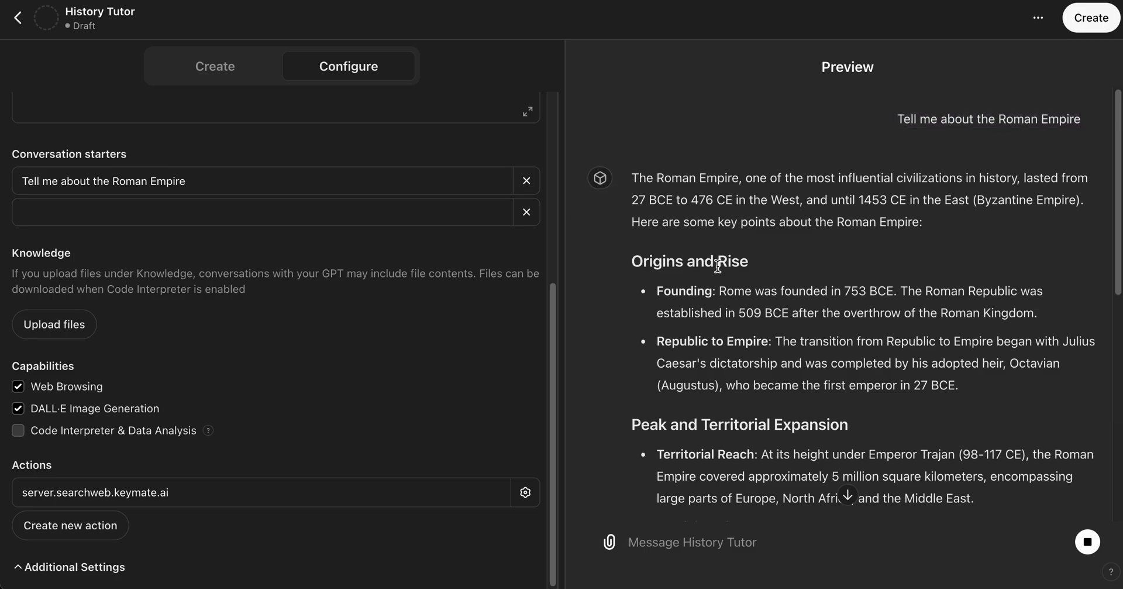
{"action": "scroll", "coordinate": [870, 264], "scroll_direction": "down", "scroll_amount": 2}
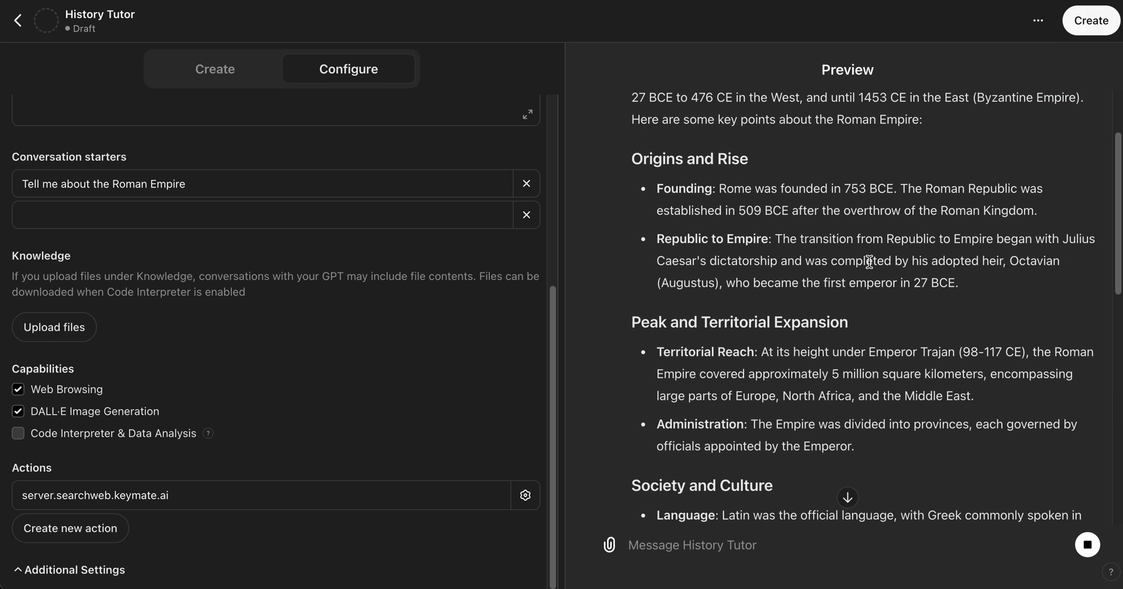
{"action": "scroll", "coordinate": [870, 263], "scroll_direction": "up", "scroll_amount": 2}
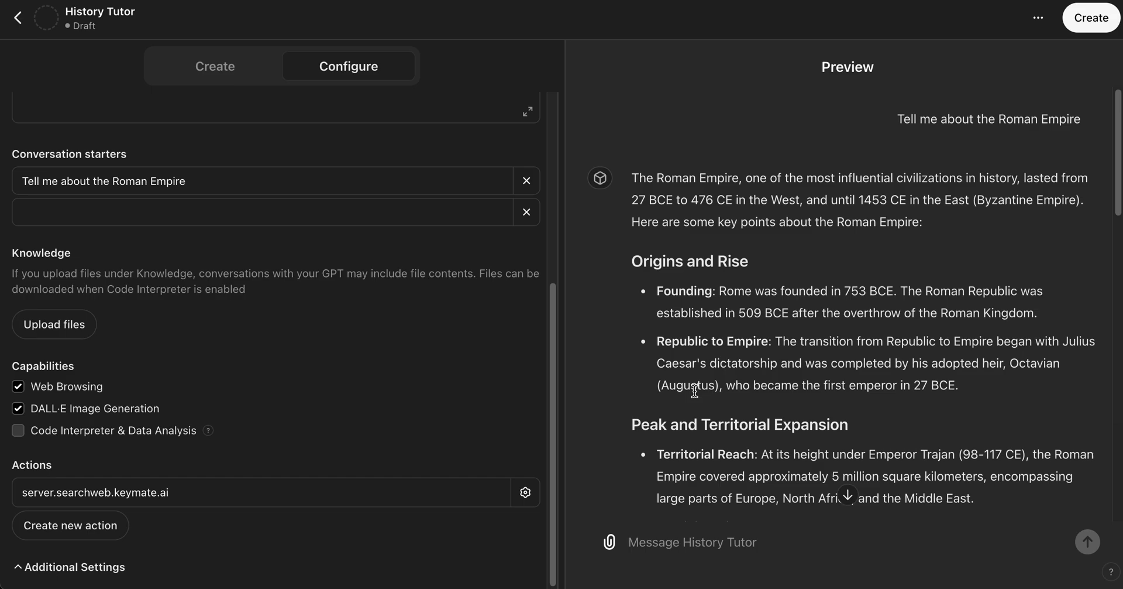
{"action": "scroll", "coordinate": [694, 389], "scroll_direction": "down", "scroll_amount": 13}
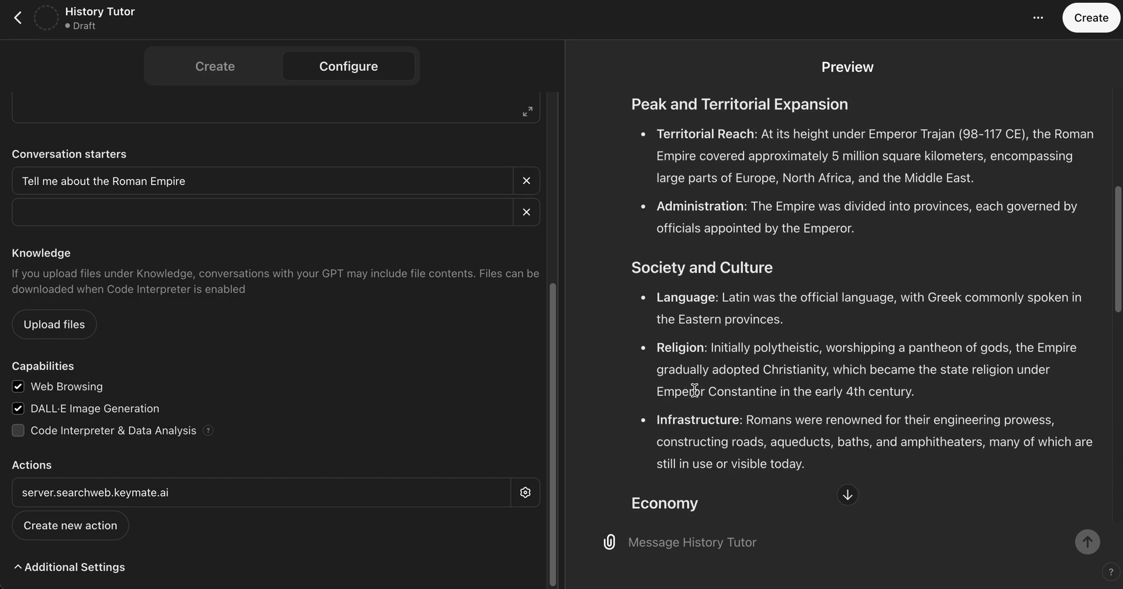
{"action": "scroll", "coordinate": [694, 388], "scroll_direction": "down", "scroll_amount": 6}
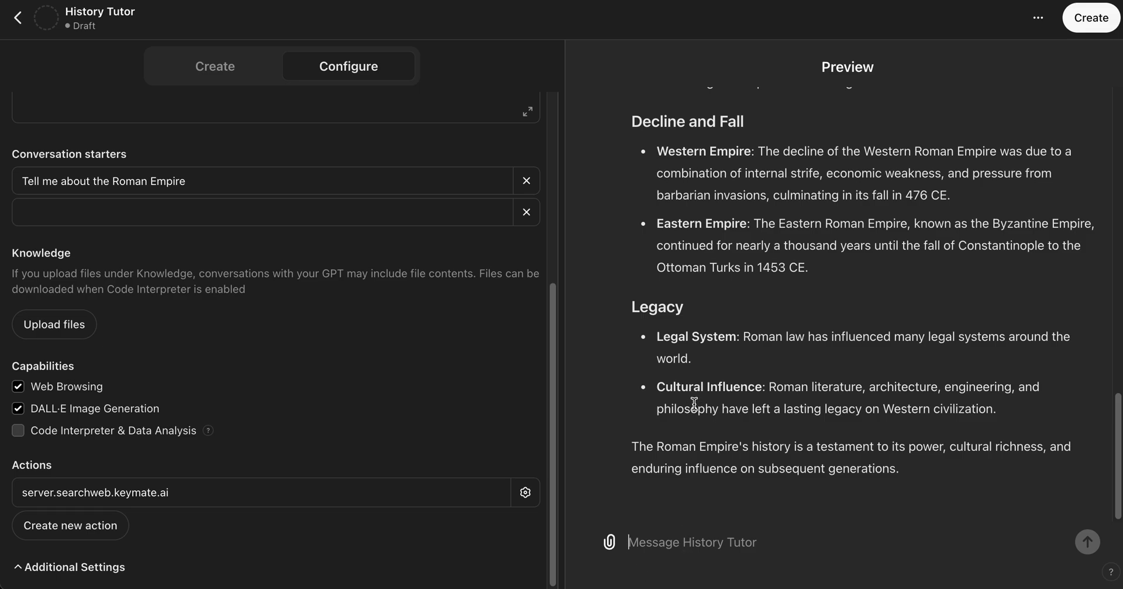
Ask History Tutor to 'Save this response to my Keymate Memory' and always allow the Keymate server.
{"action": "type", "text": "Save this resp"}
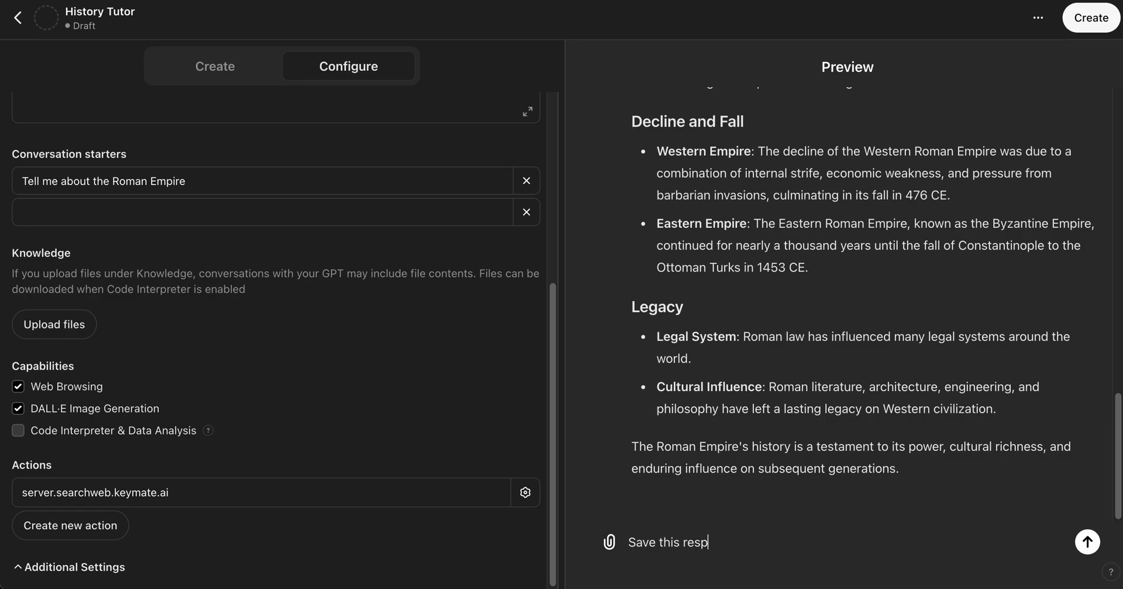
{"action": "type", "text": "onse to my Keymate Me"}
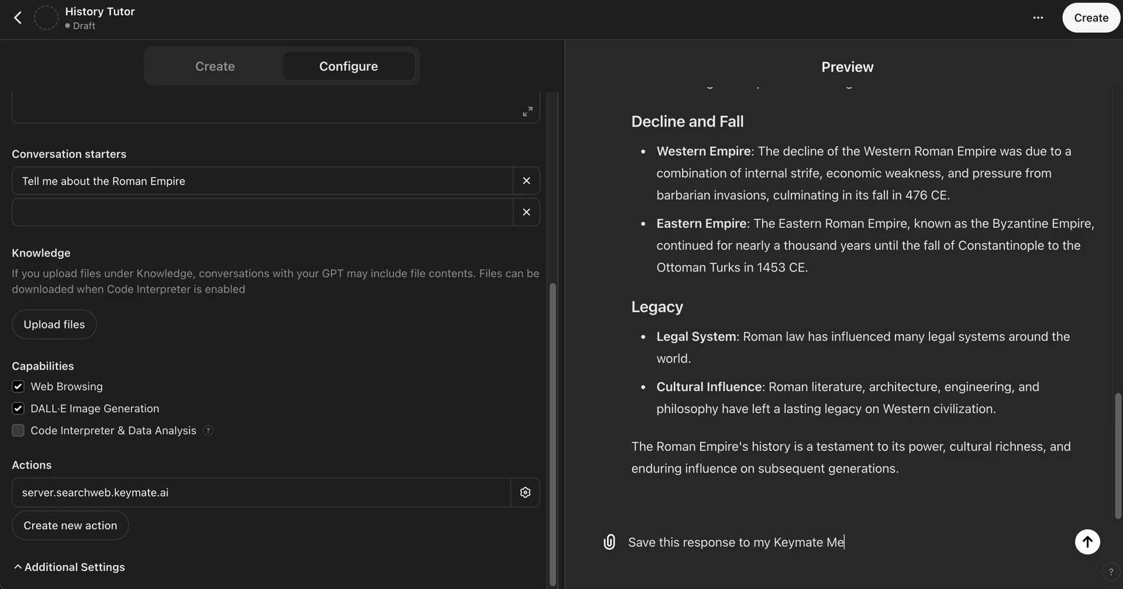
{"action": "type", "text": "mory"}
{"action": "key", "text": "Return"}
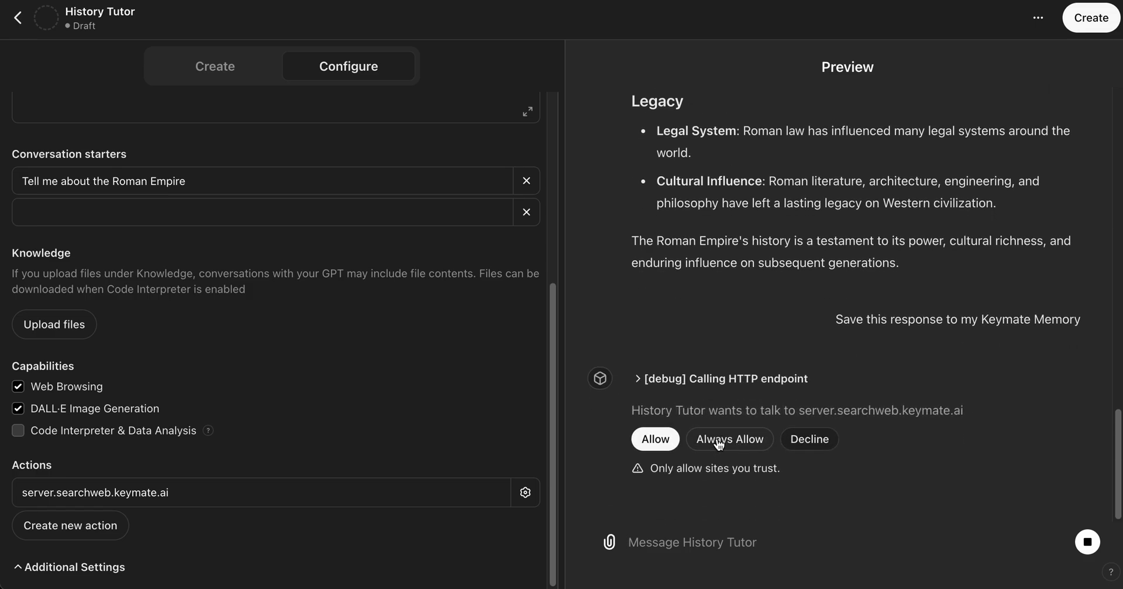
{"action": "left_click", "coordinate": [721, 447]}
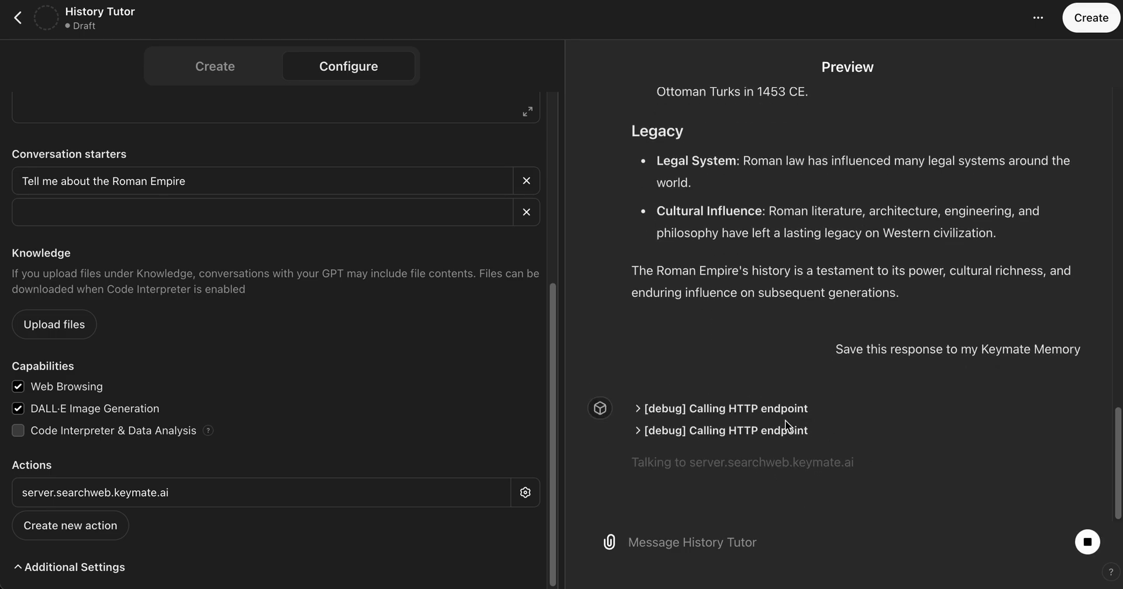
Inspect the Keymate endpoint calls' request details, including the upsert path.
{"action": "left_click", "coordinate": [721, 433]}
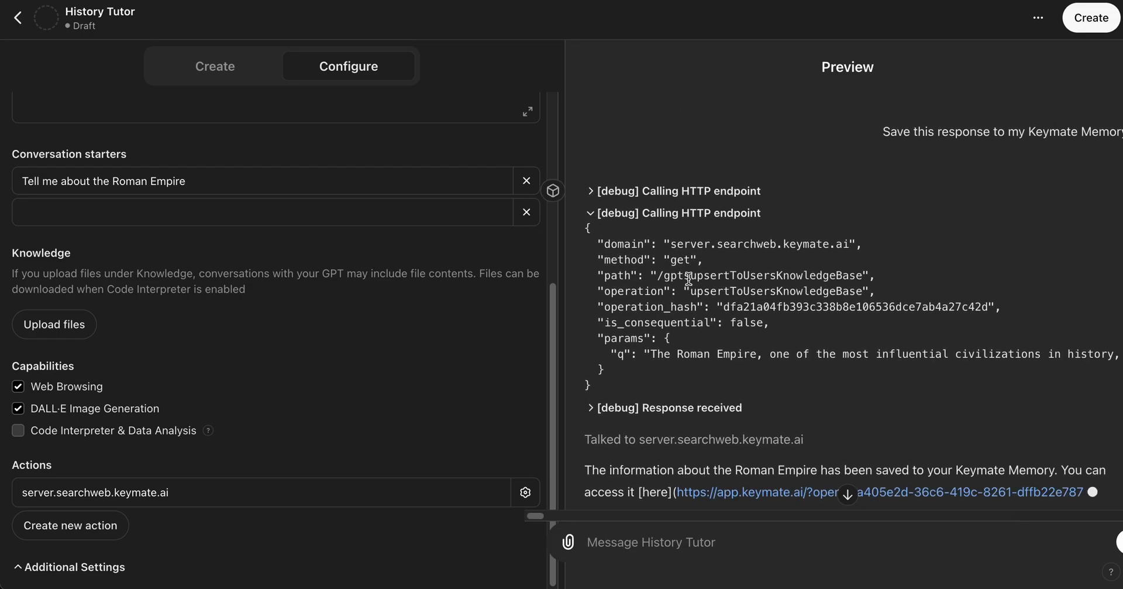
{"action": "left_click_drag", "start_coordinate": [663, 277], "coordinate": [923, 284]}
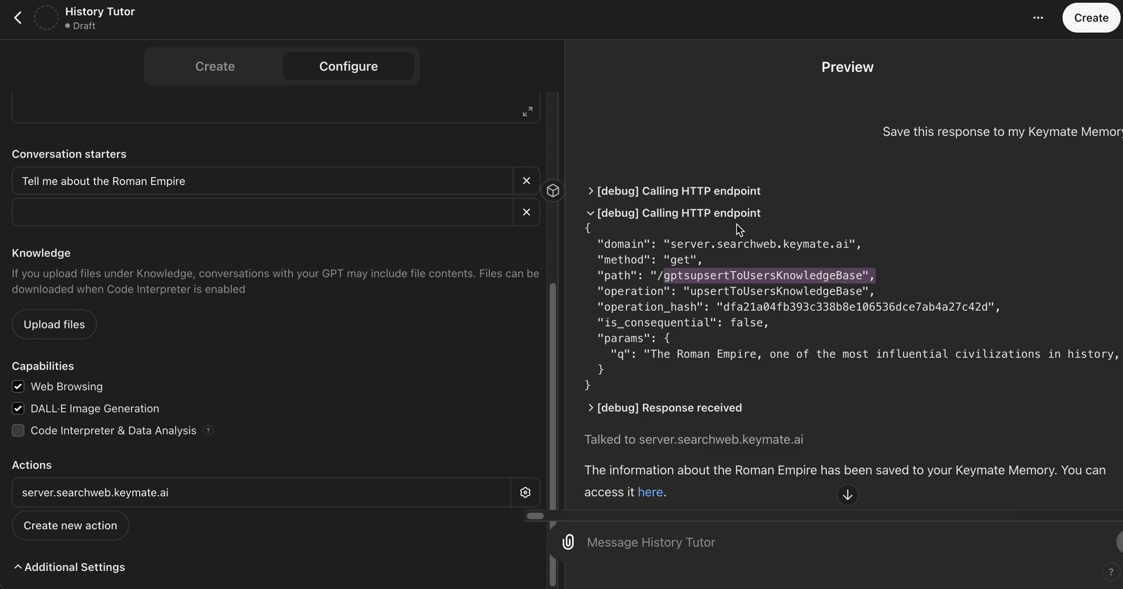
{"action": "left_click", "coordinate": [694, 191]}
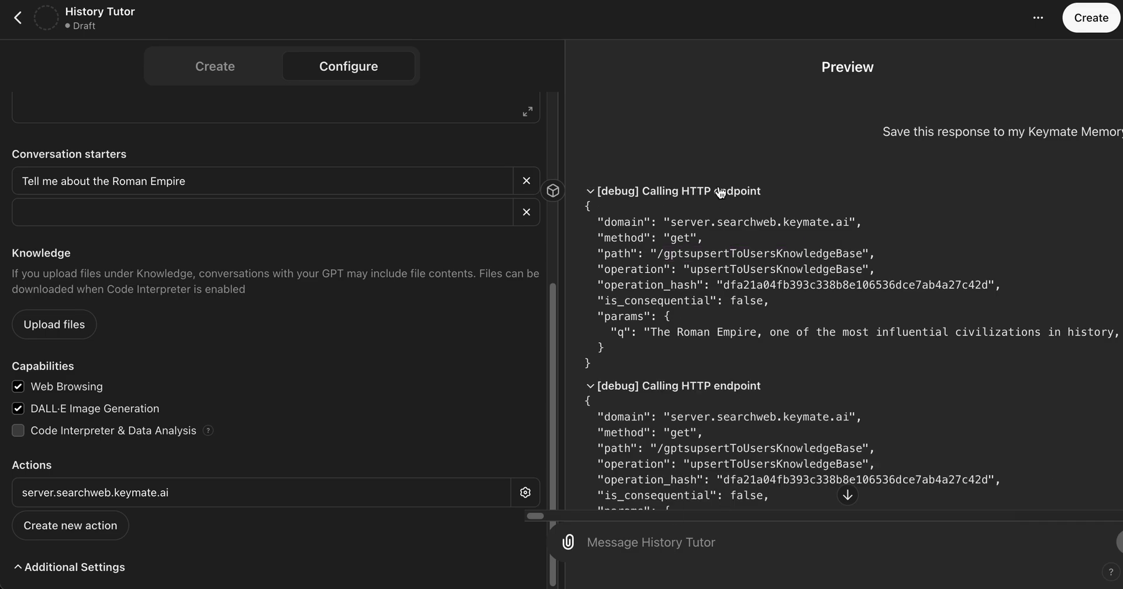
{"action": "left_click", "coordinate": [721, 191]}
Review the newest Roman Empire note in the Keymate library, then close it.
{"action": "left_click", "coordinate": [678, 218]}
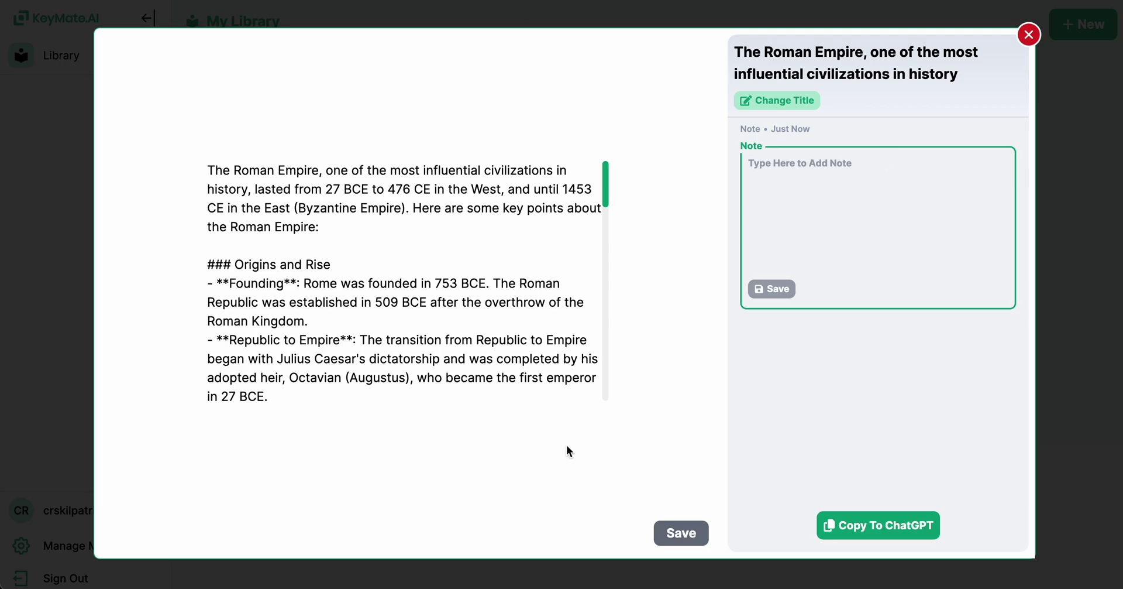
{"action": "left_click", "coordinate": [1029, 35]}
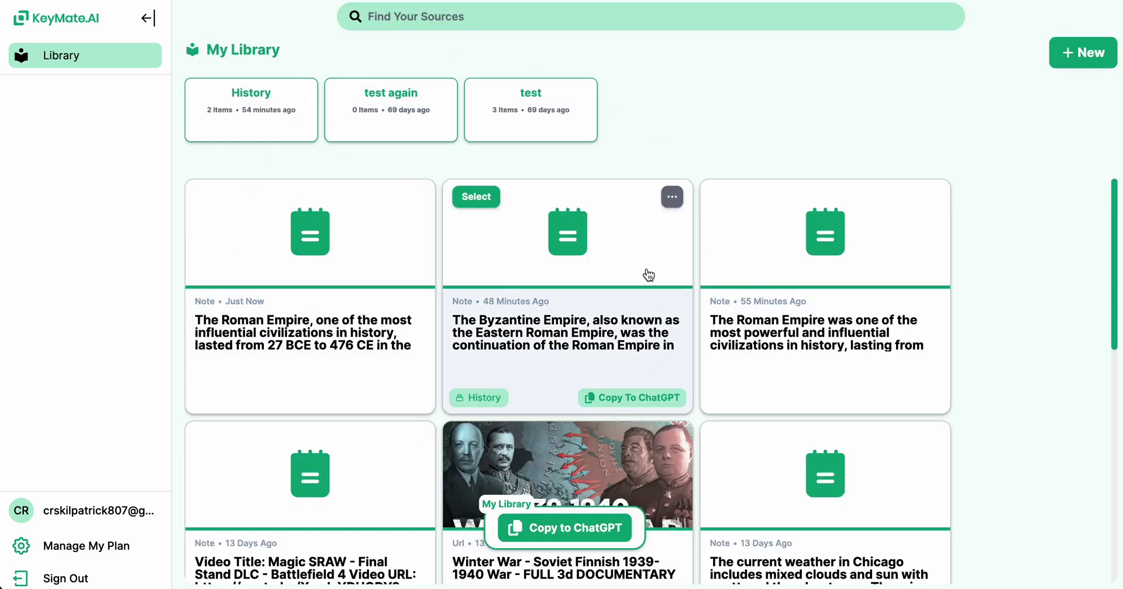
{"action": "left_click", "coordinate": [366, 273]}
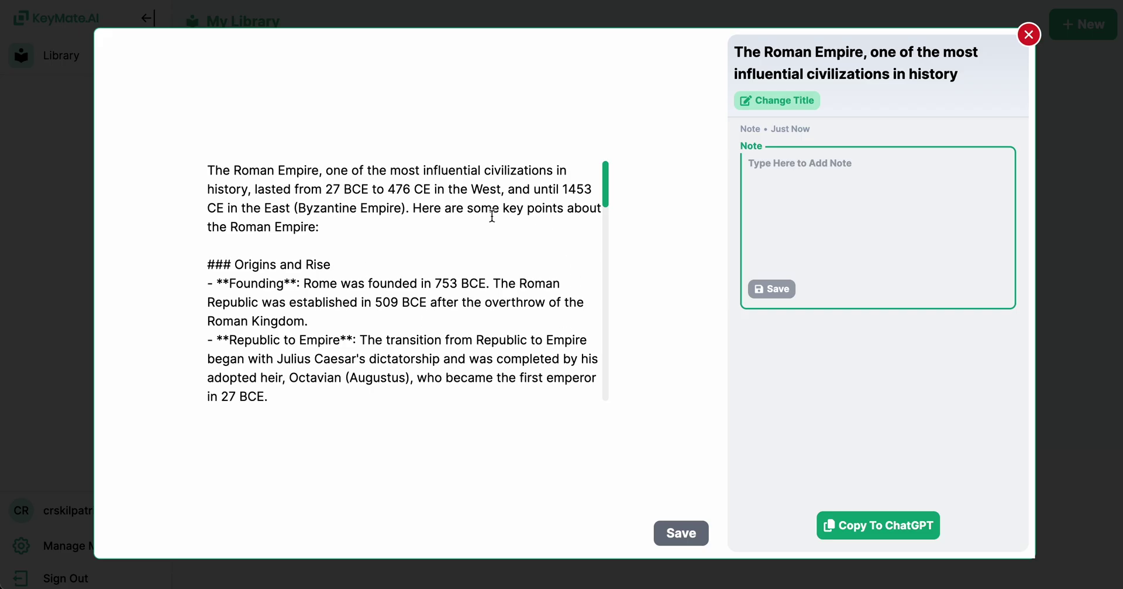
{"action": "scroll", "coordinate": [498, 268], "scroll_direction": "down", "scroll_amount": 15}
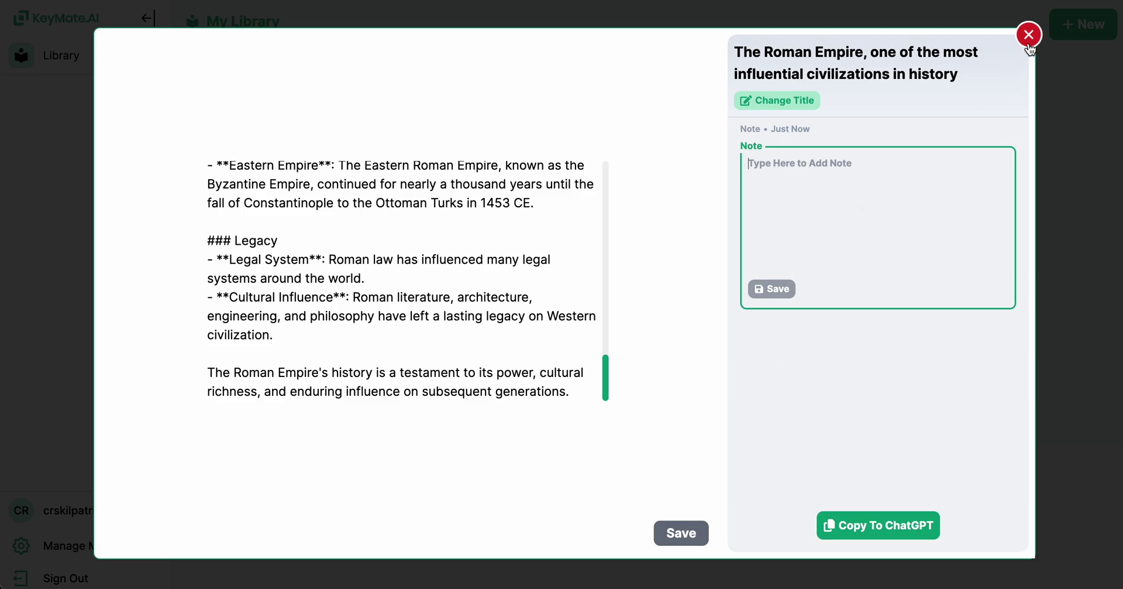
{"action": "scroll", "coordinate": [500, 264], "scroll_direction": "up", "scroll_amount": 3}
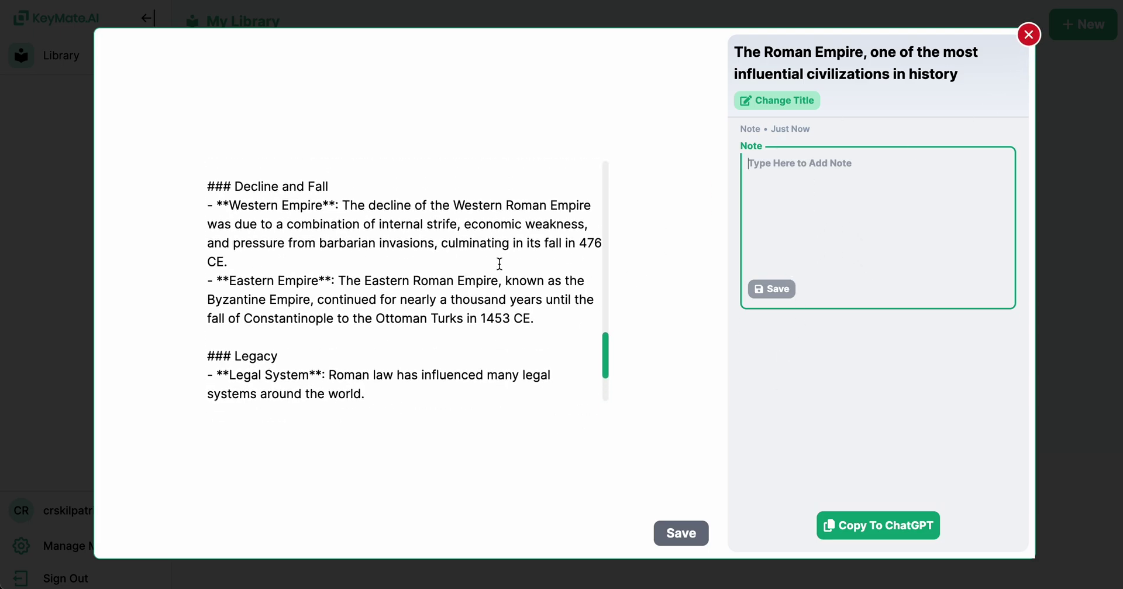
{"action": "scroll", "coordinate": [500, 263], "scroll_direction": "up", "scroll_amount": 2}
{"action": "scroll", "coordinate": [500, 263], "scroll_direction": "up", "scroll_amount": 10}
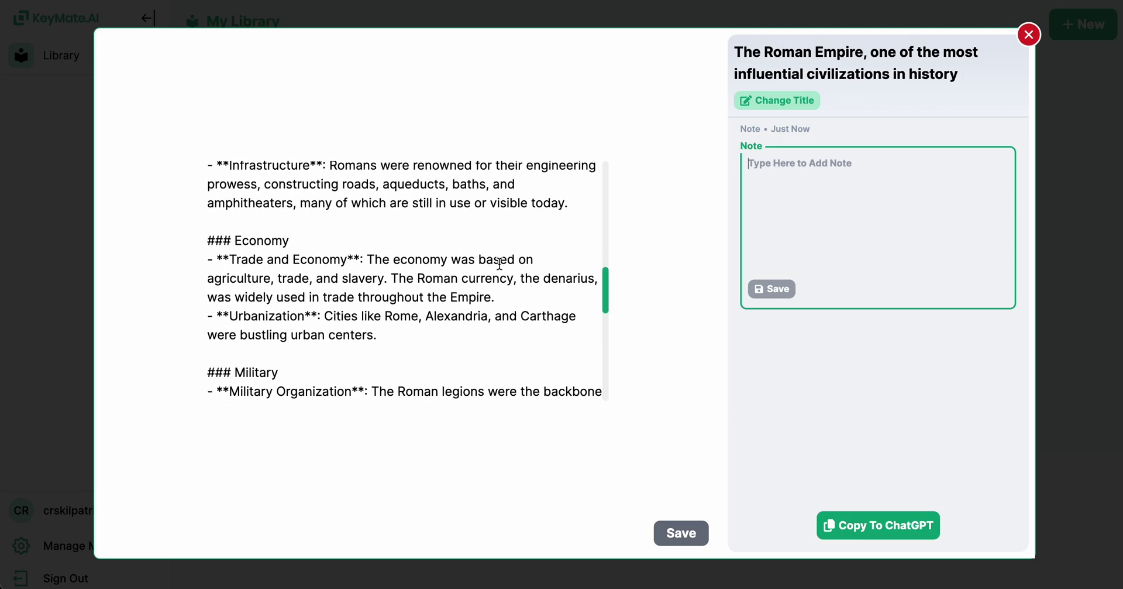
{"action": "scroll", "coordinate": [509, 246], "scroll_direction": "up", "scroll_amount": 1}
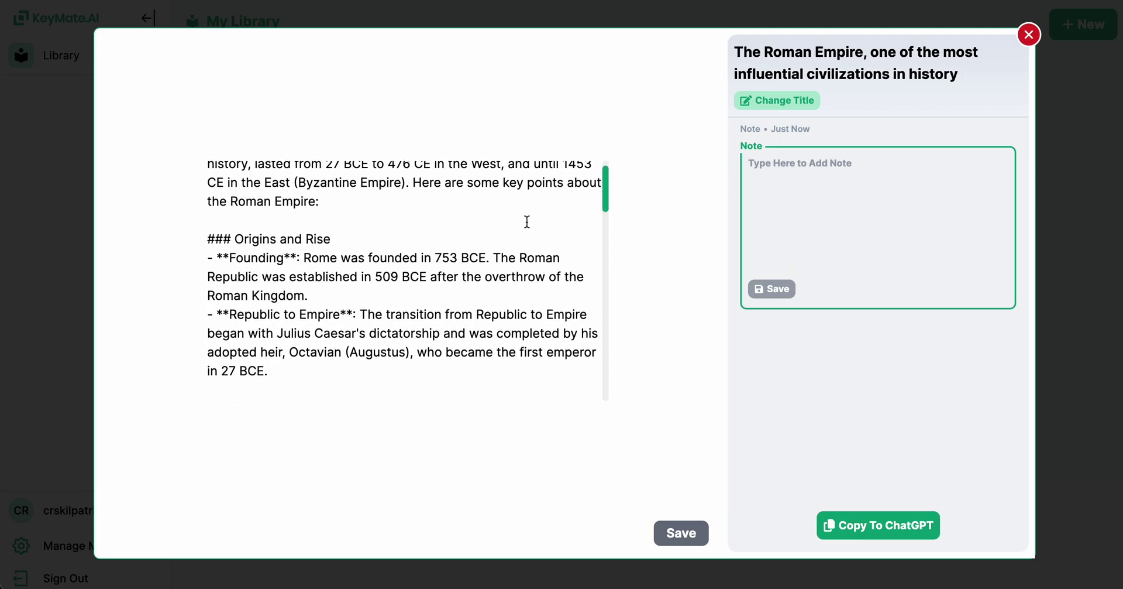
{"action": "left_click", "coordinate": [1030, 35]}
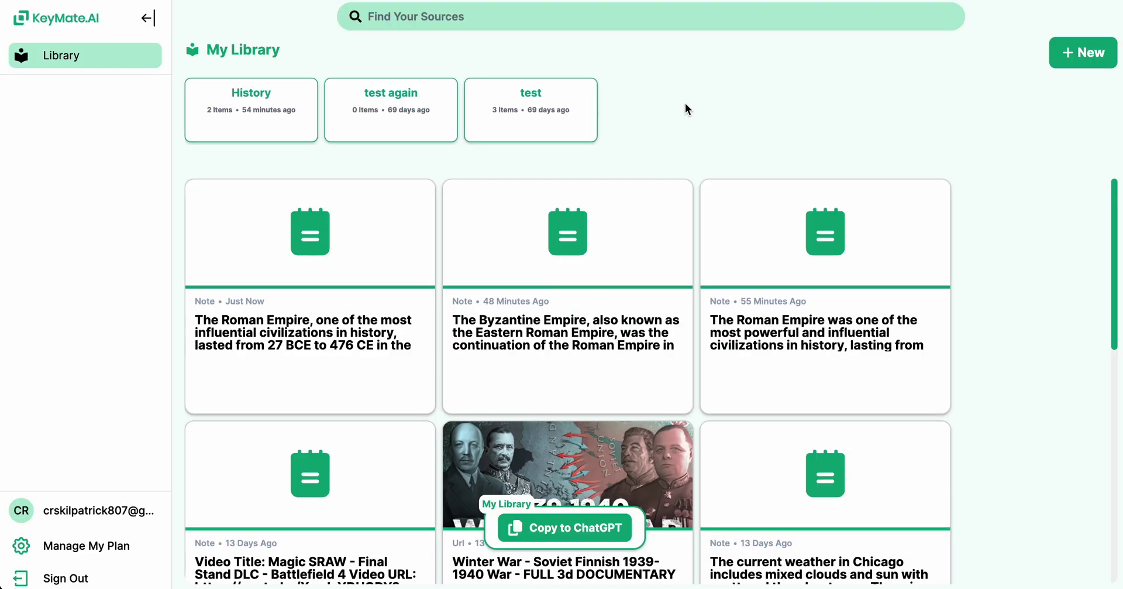
Move the Roman Empire note into the History collection.
{"action": "mouse_move", "coordinate": [275, 101]}
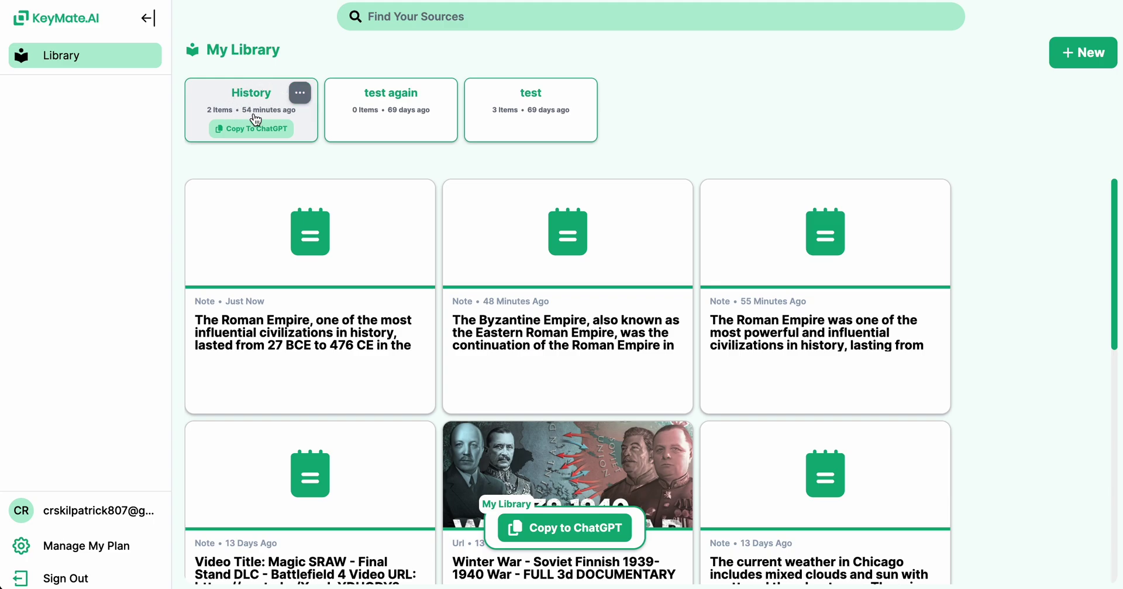
{"action": "mouse_move", "coordinate": [408, 218]}
{"action": "left_click", "coordinate": [228, 200]}
{"action": "left_click", "coordinate": [523, 530]}
{"action": "left_click", "coordinate": [507, 322]}
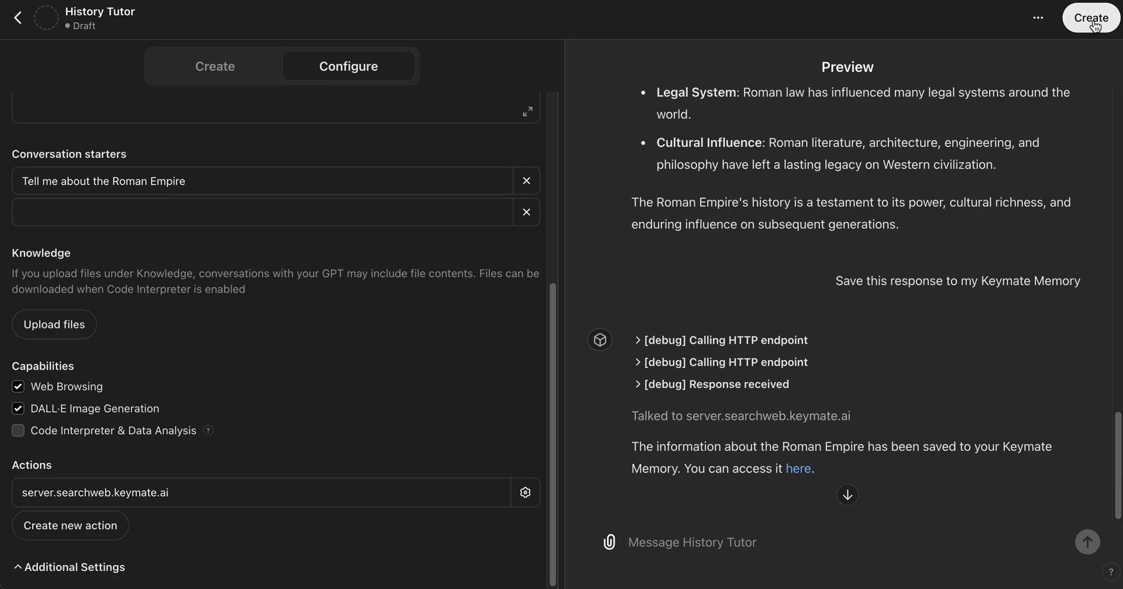
Publish History Tutor with sharing set to Only me and open its live chat page.
{"action": "left_click", "coordinate": [1092, 18]}
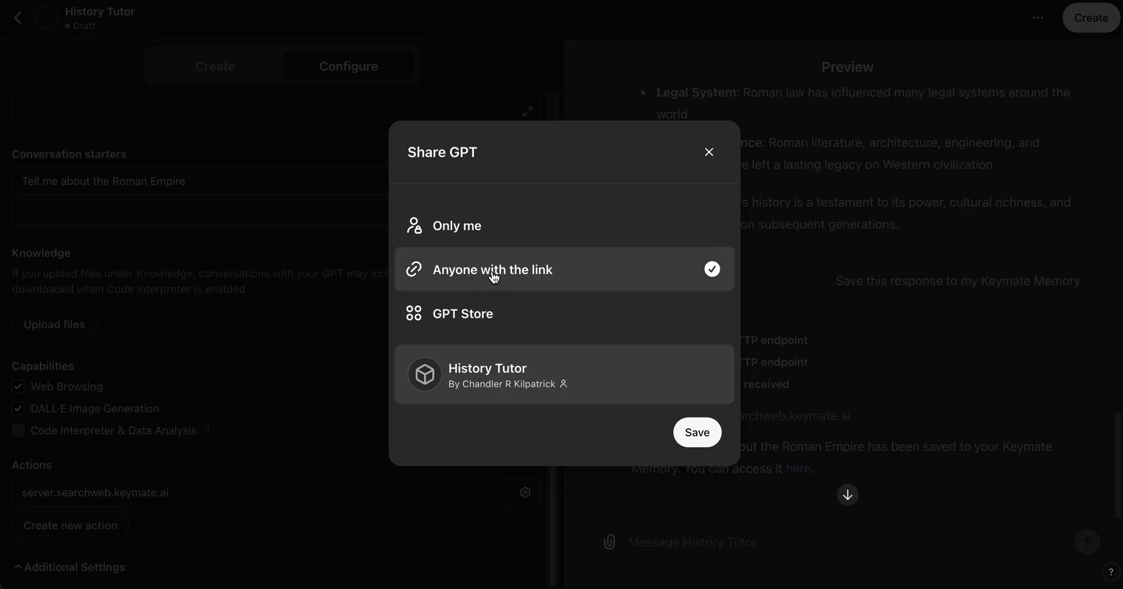
{"action": "left_click", "coordinate": [509, 228]}
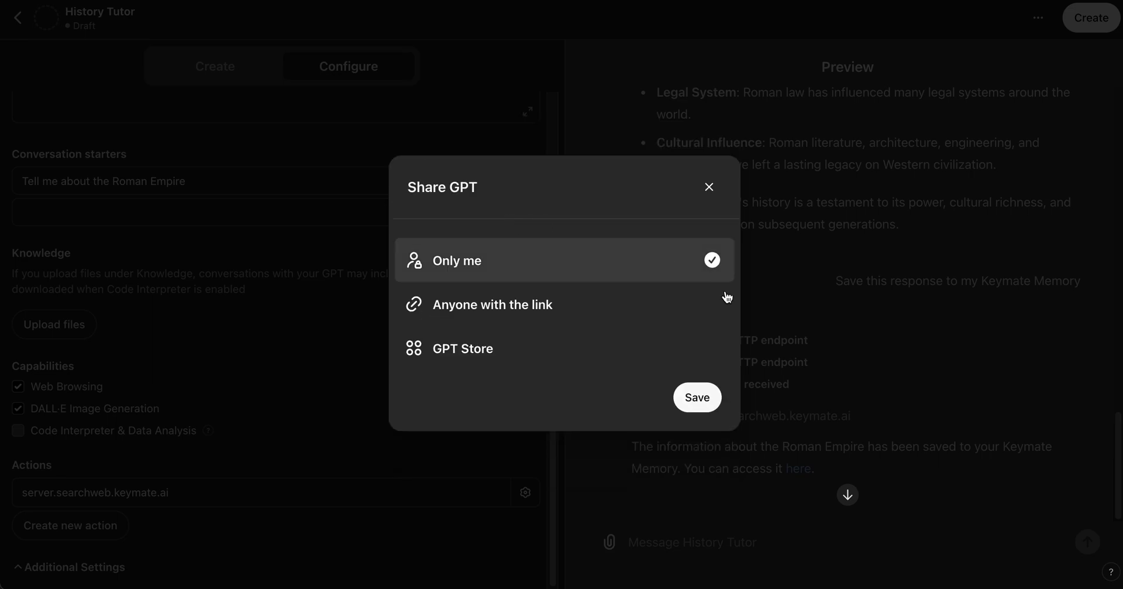
{"action": "left_click", "coordinate": [695, 399]}
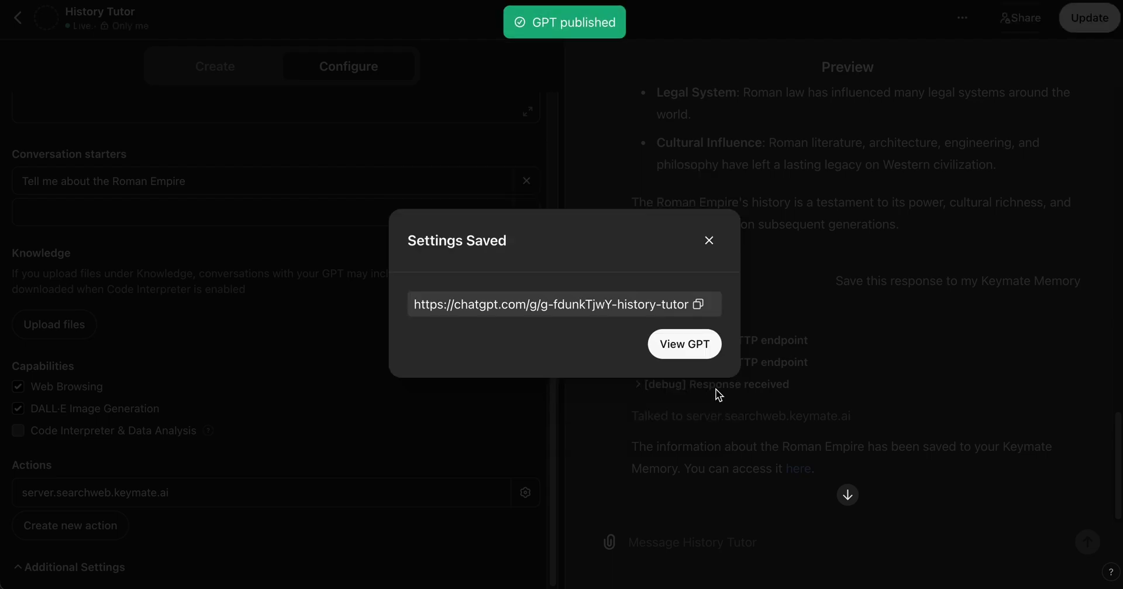
{"action": "left_click", "coordinate": [685, 346]}
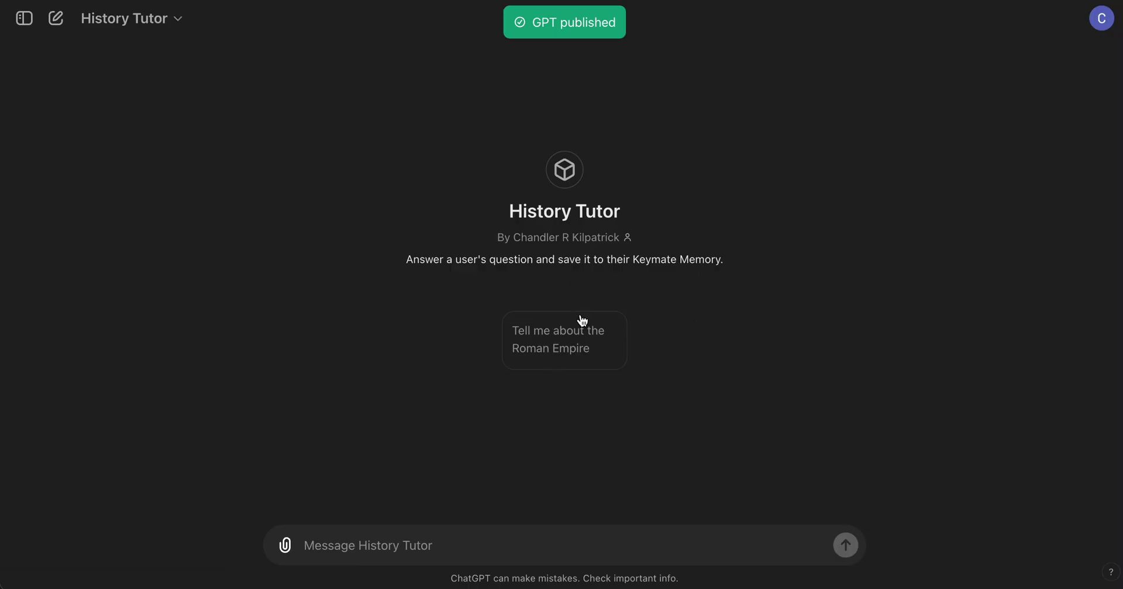
Send the 'Tell me about the Roman Empire' starter in the published History Tutor chat.
{"action": "left_click", "coordinate": [582, 349]}
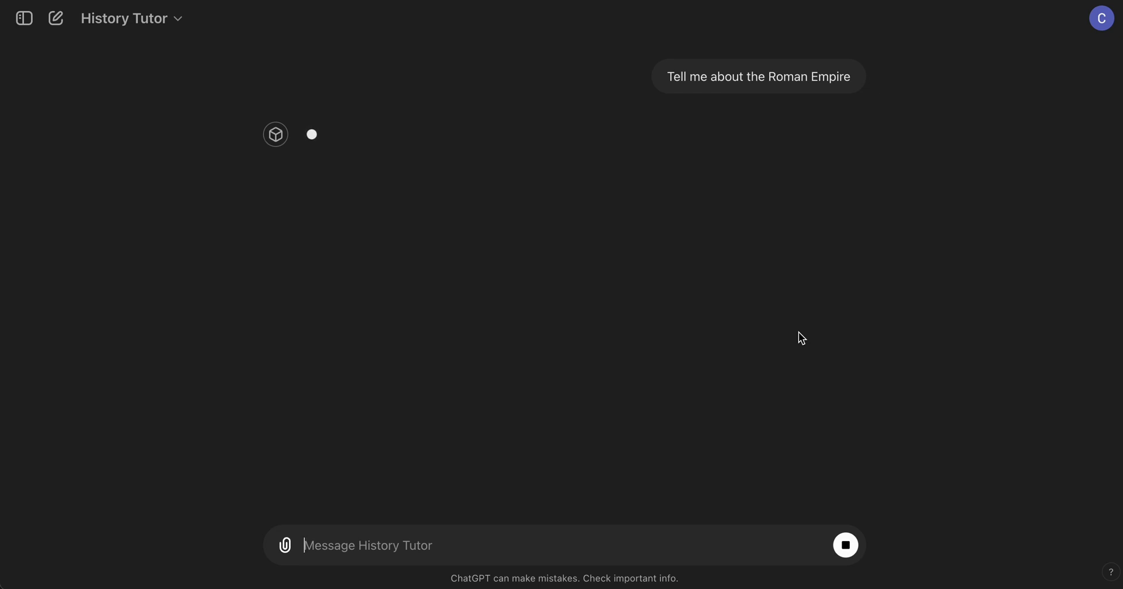